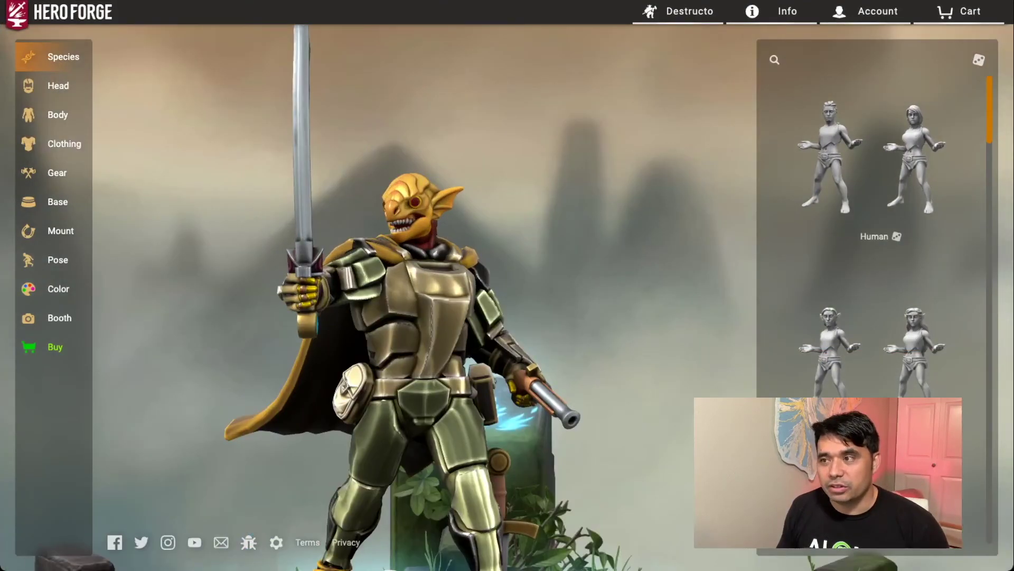
- Preview a screenshot image of the Destructo character, and open the Booth options
scroll(423, 296, down, 5)
mouse_move(678, 12)
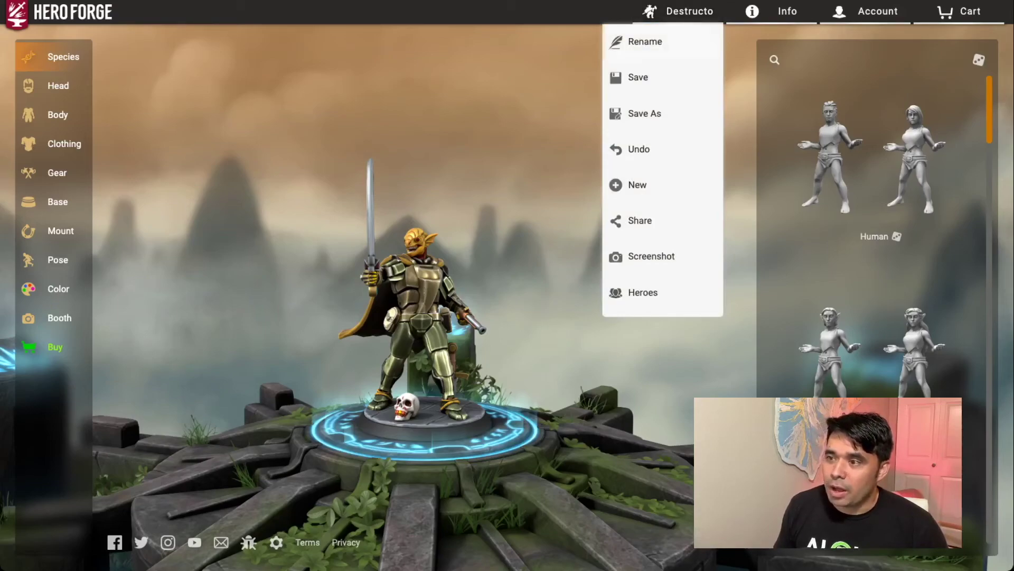
click(651, 256)
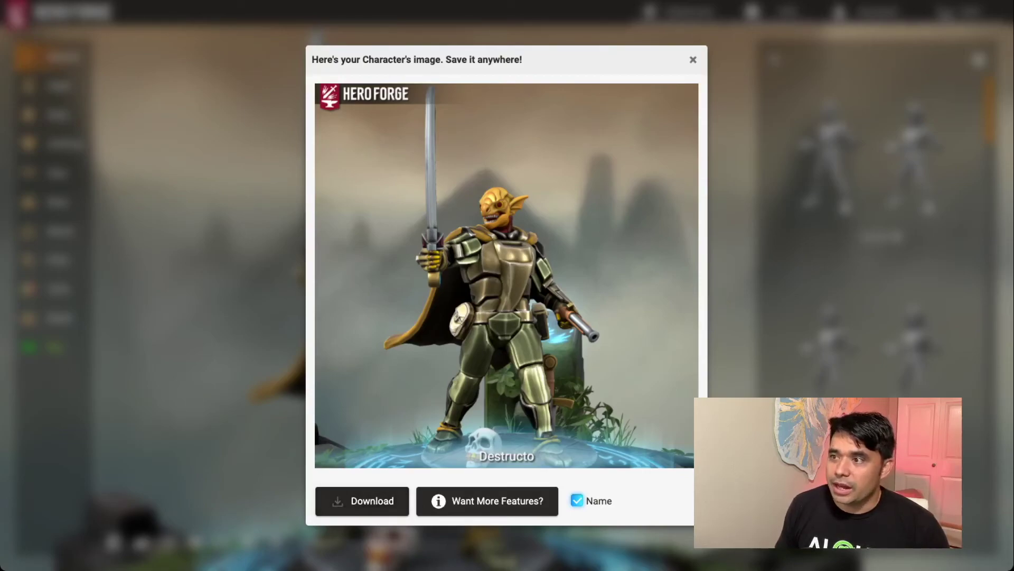
click(693, 60)
click(59, 318)
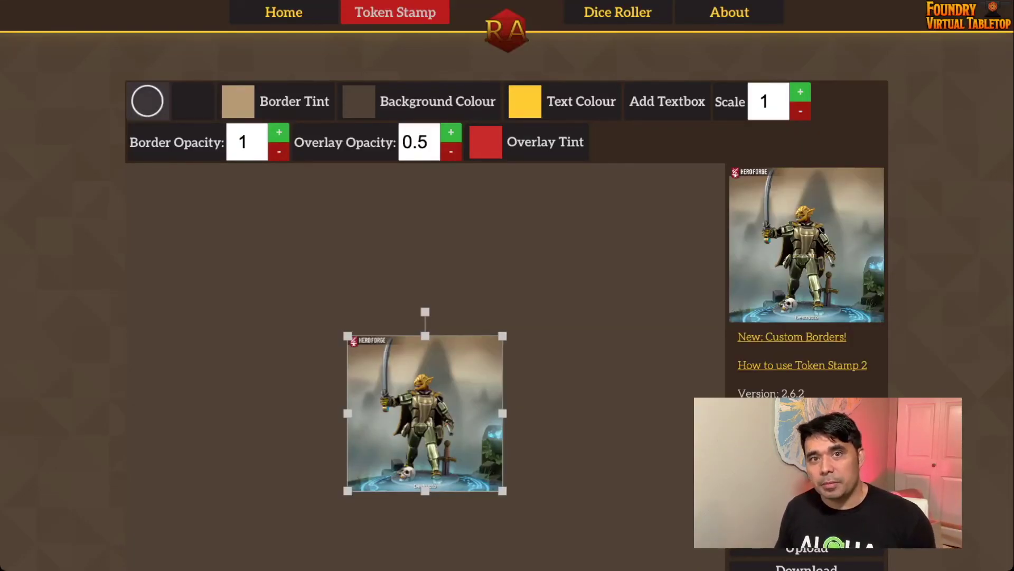
- In Token Stamp, apply the fiery red-and-gold circular border to the Destructo image
click(147, 100)
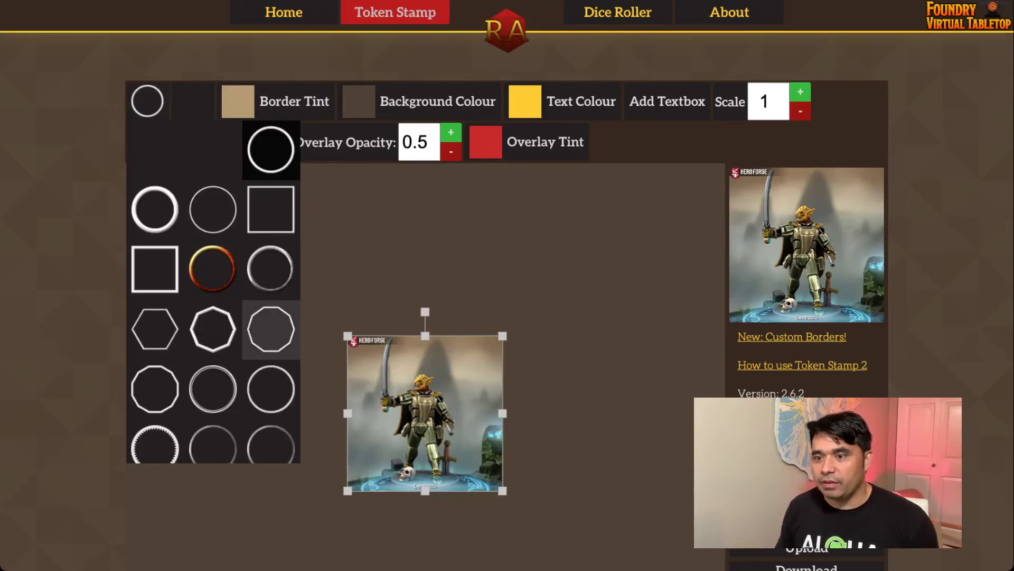
scroll(271, 349, down, 2)
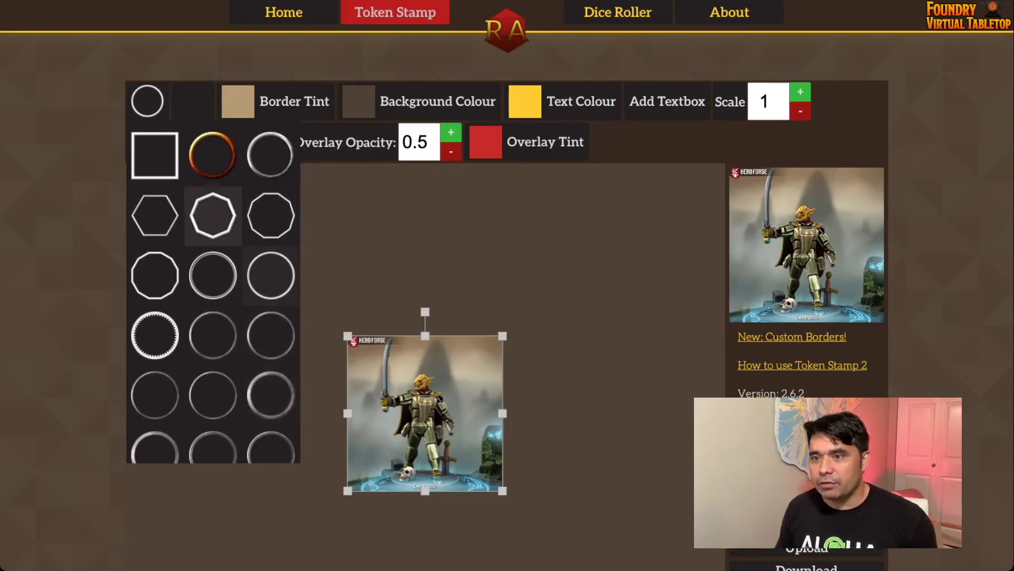
click(213, 156)
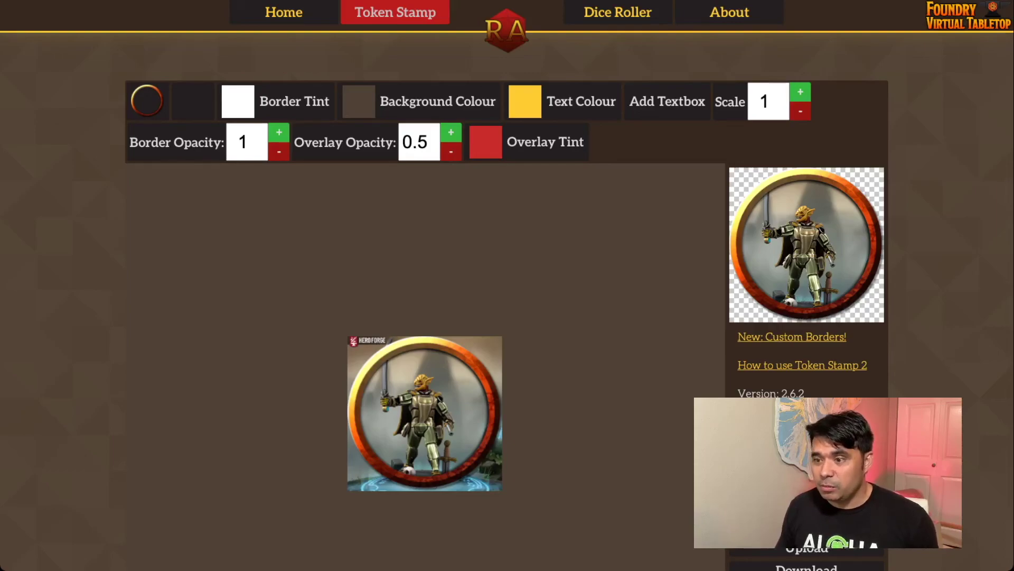
- Enlarge the Destructo image and reposition it so the character's head and torso fill the circular border
click(424, 413)
scroll(425, 413, up, 8)
drag(424, 413, 442, 445)
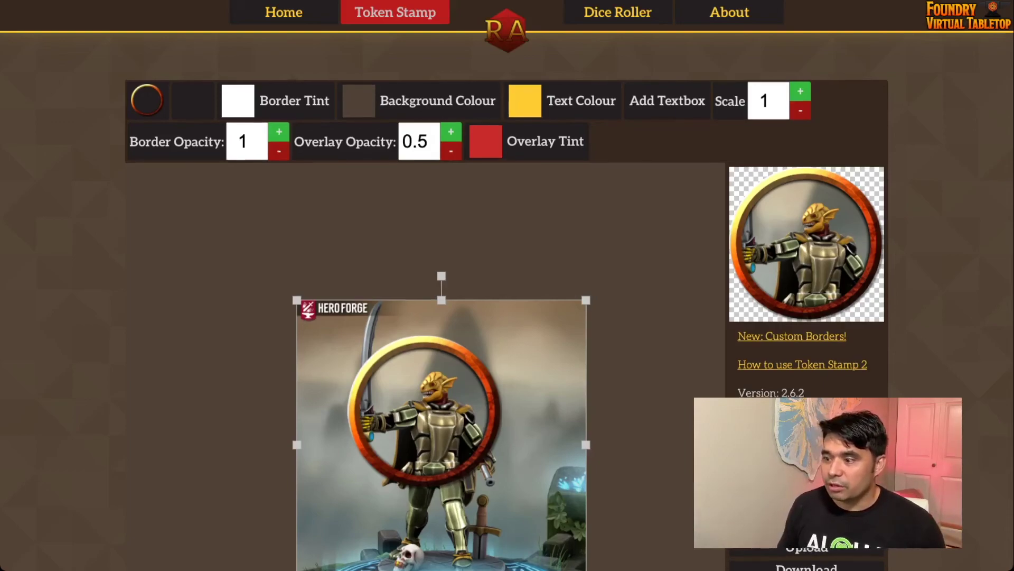
scroll(508, 307, down, 1)
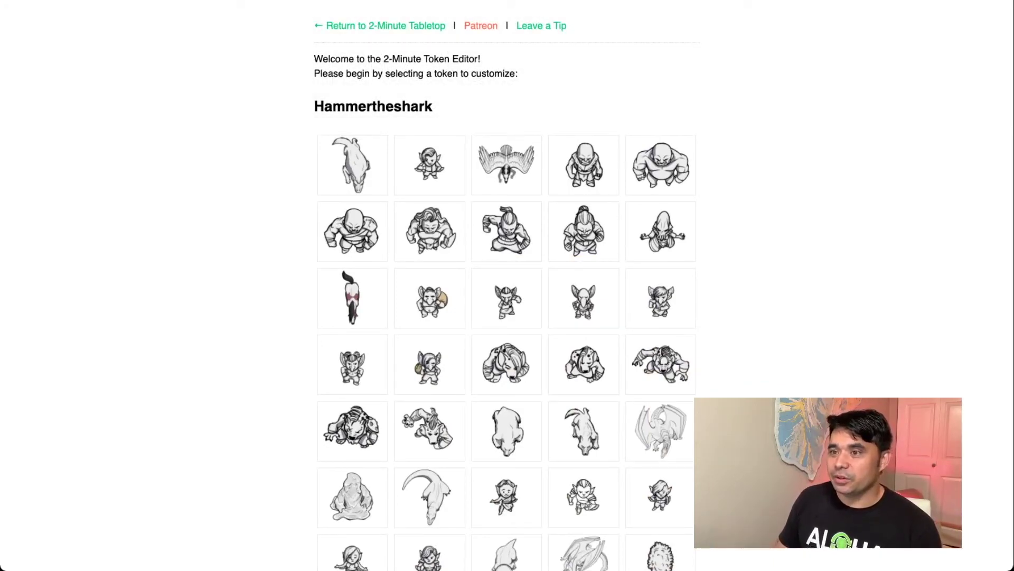
- In the 2-Minute Token Editor, examine the available creature and hero tokens across the artists' collections
scroll(506, 285, down, 5)
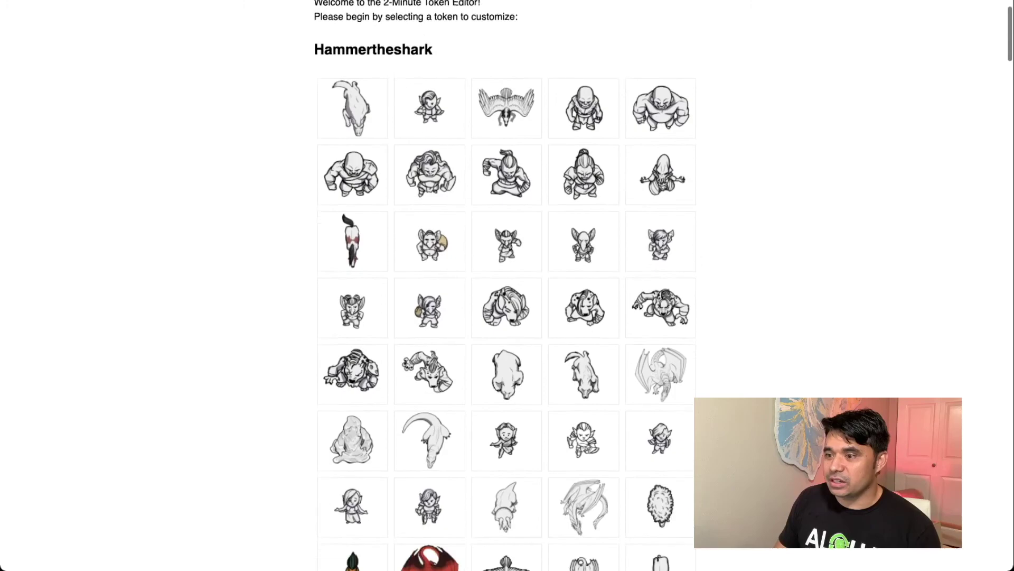
scroll(506, 285, down, 7)
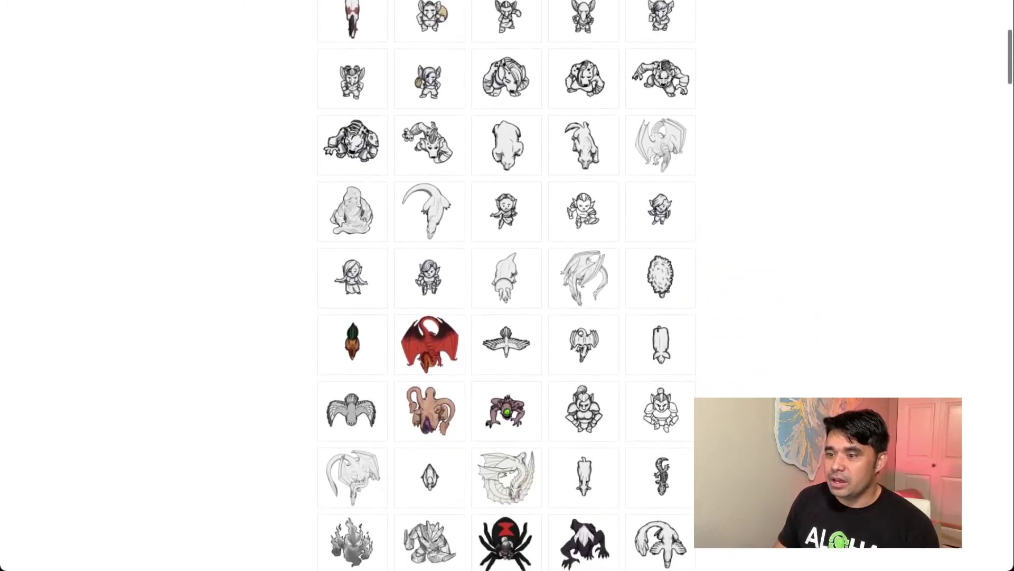
scroll(506, 285, down, 8)
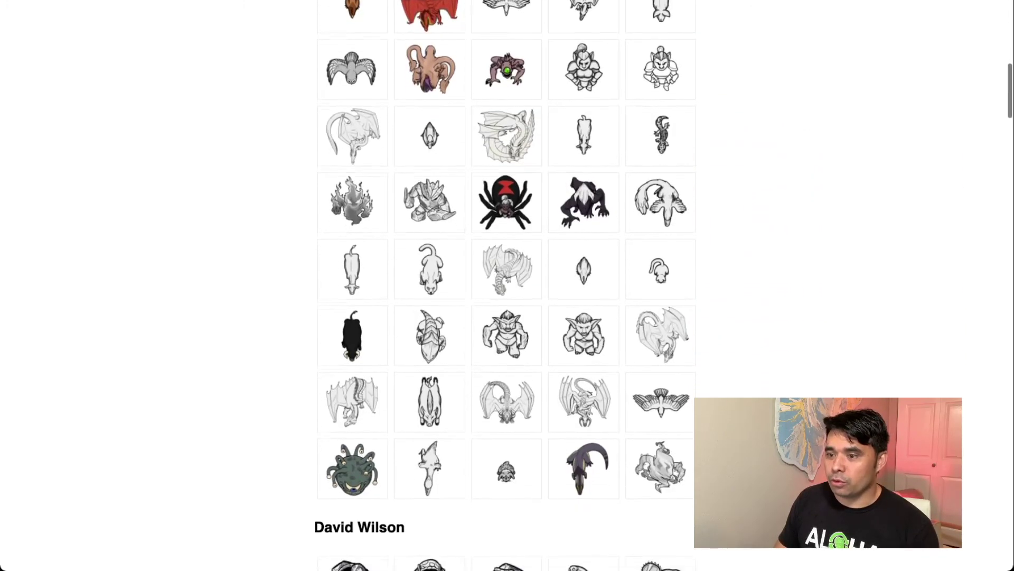
scroll(507, 285, down, 15)
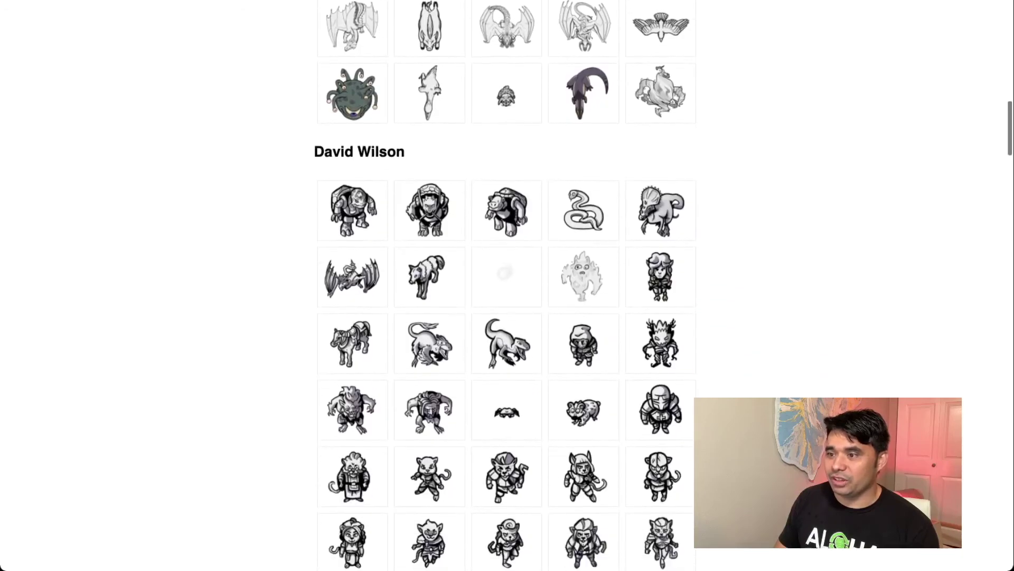
scroll(506, 285, down, 1)
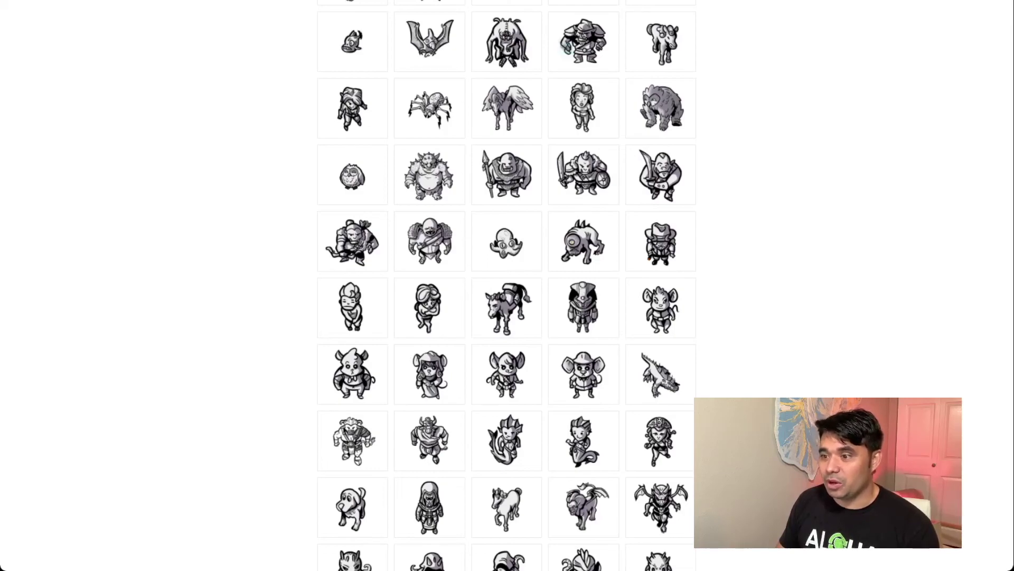
scroll(507, 286, down, 5)
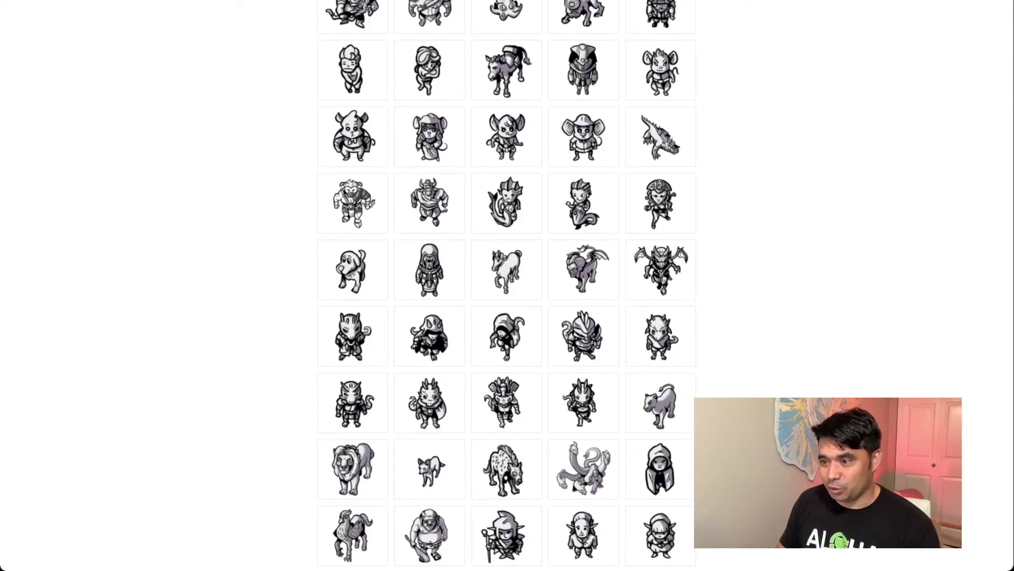
scroll(506, 286, down, 4)
scroll(507, 285, up, 8)
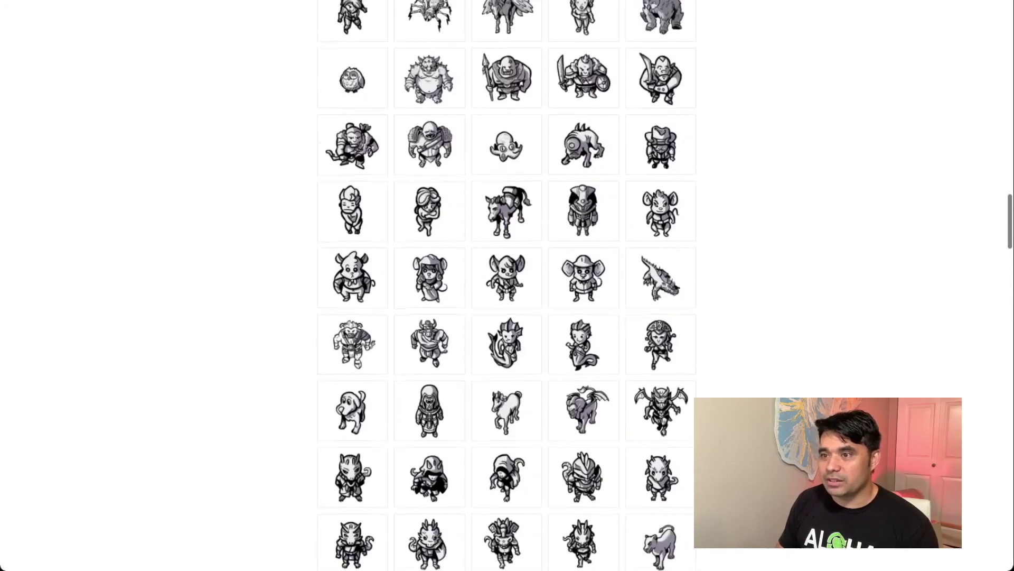
scroll(507, 286, up, 10)
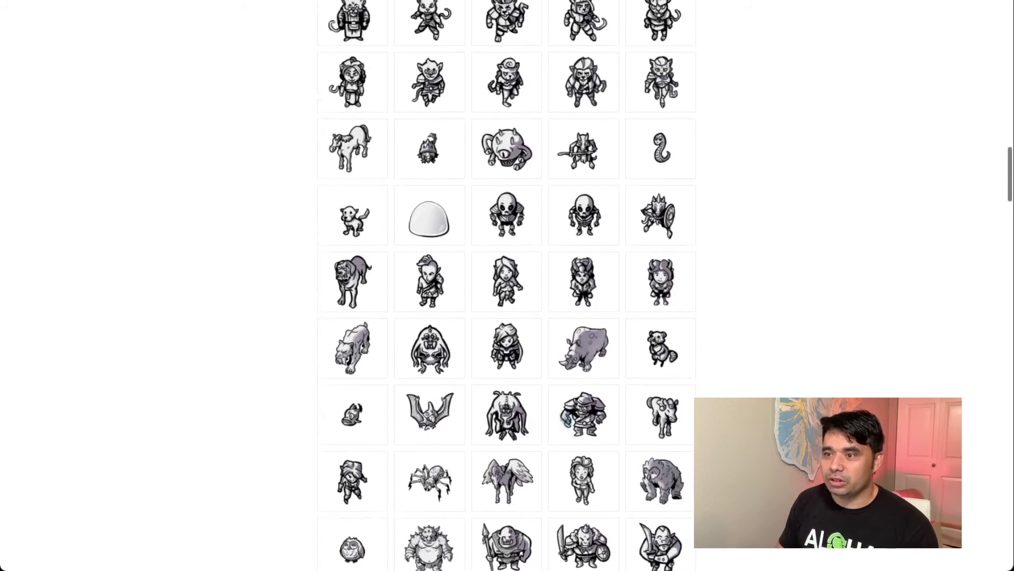
scroll(507, 285, up, 8)
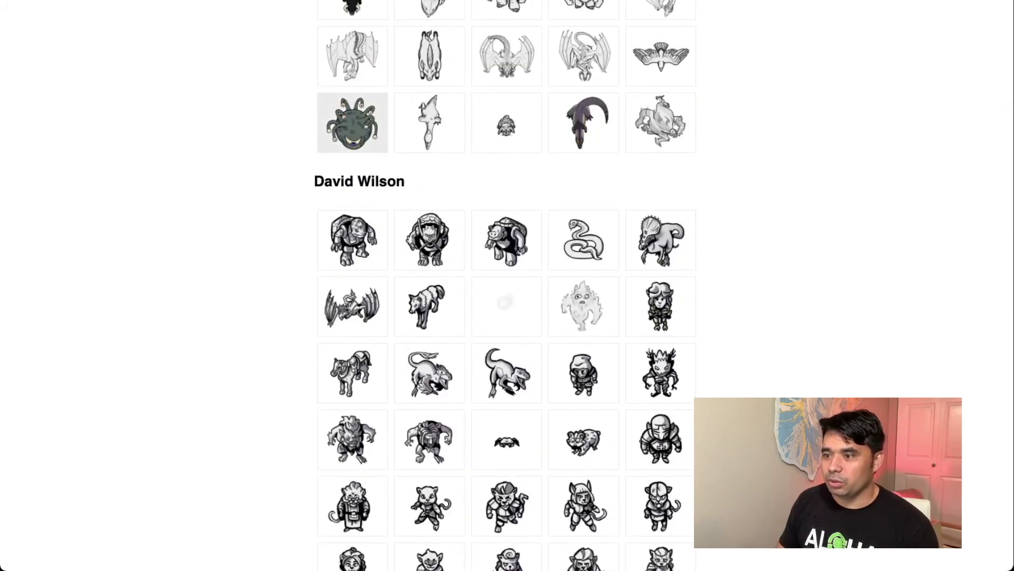
- Choose the horned spectator token for customizing, and give it a Shadow base coloured 020202
scroll(506, 515, down, 3)
click(506, 514)
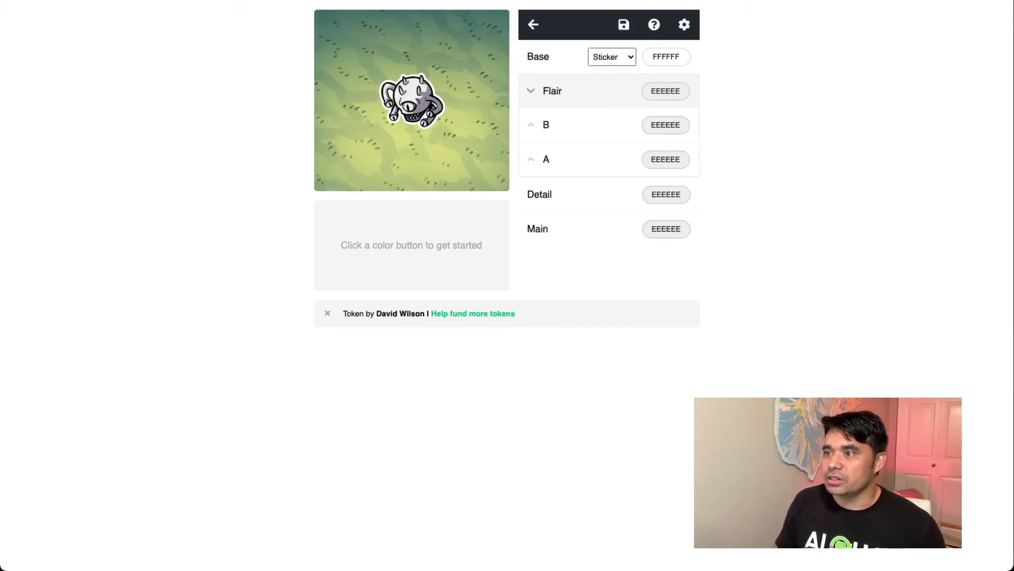
click(612, 57)
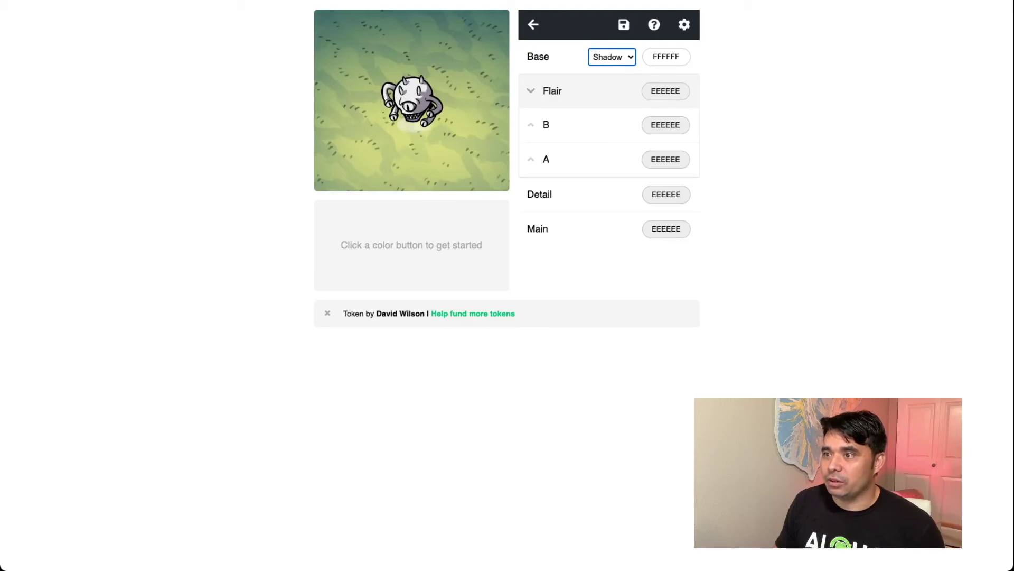
click(666, 57)
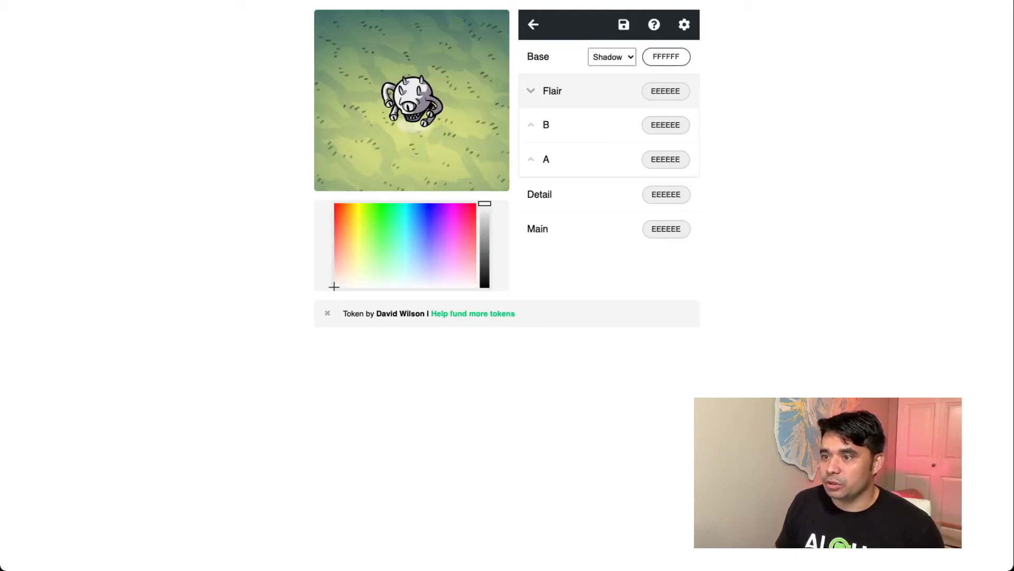
drag(484, 283, 484, 287)
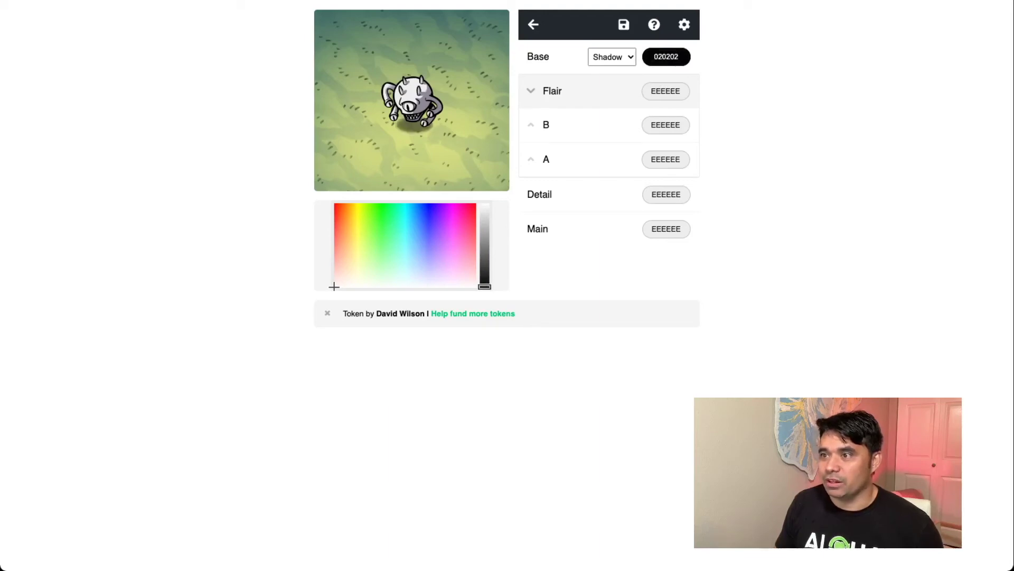
- Try the No base and Sticker options on the spectator token, and return its base to Shadow
click(553, 85)
click(612, 57)
click(611, 56)
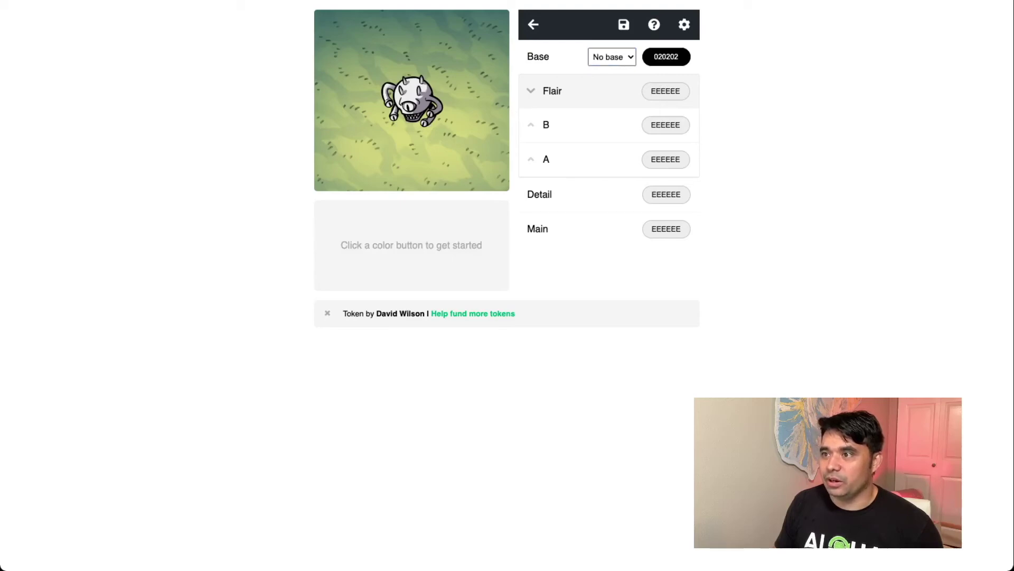
key(Up)
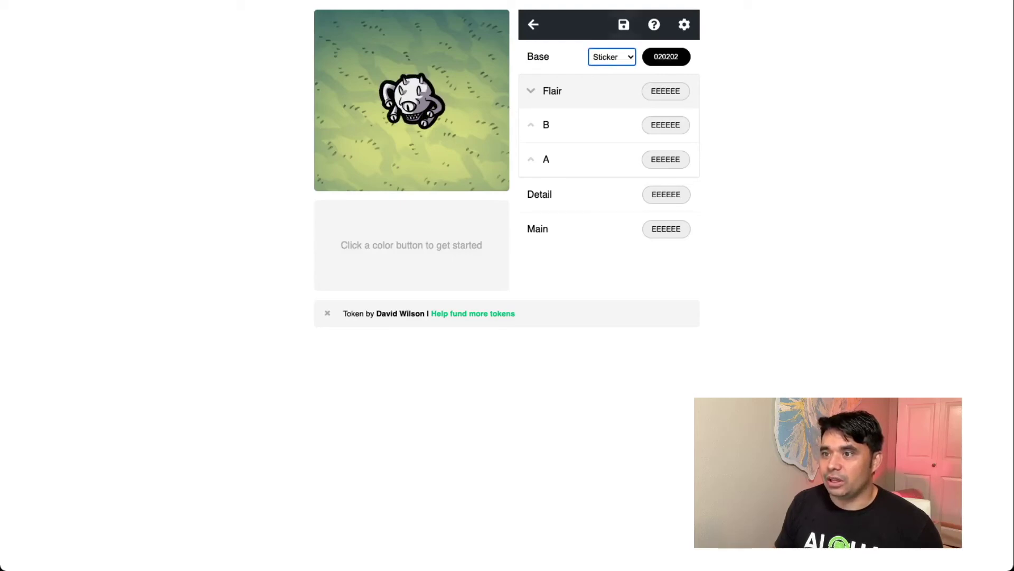
click(611, 56)
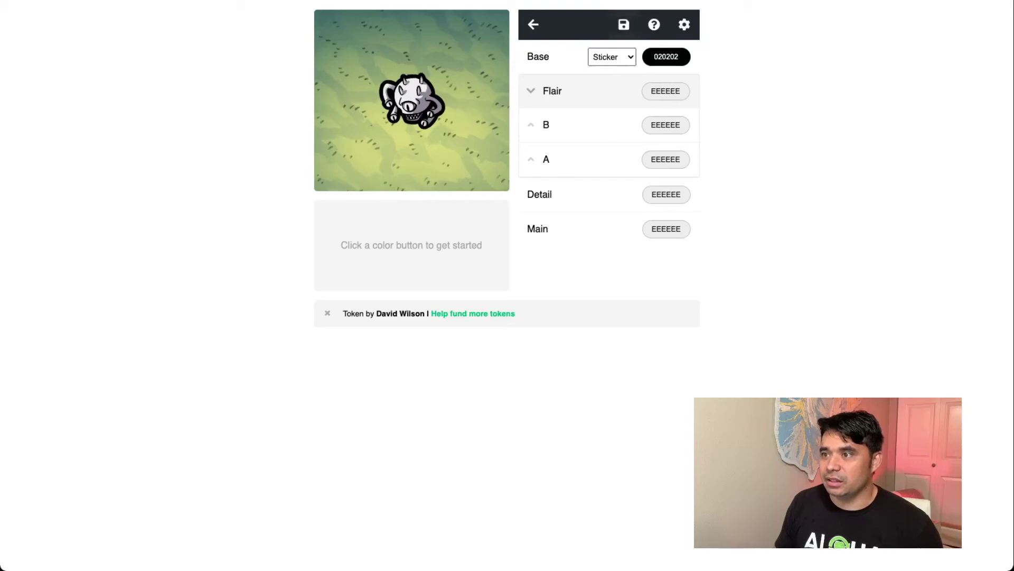
click(611, 47)
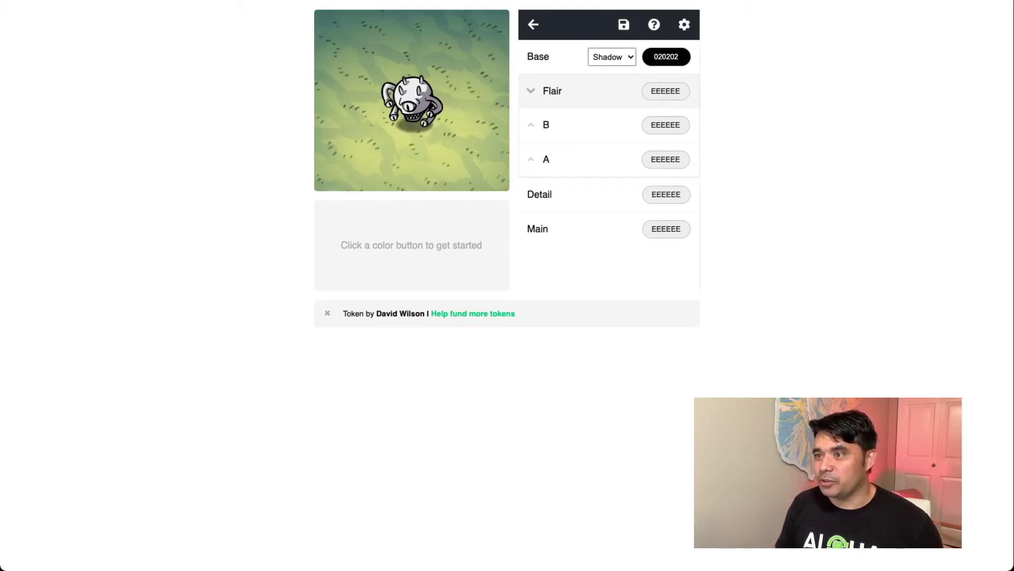
- Recolour the token with Flair EE688C, B EE71CC, A 84EE2E, Detail EE6024 and Main AA86EE, and save it as a PNG
click(531, 91)
click(531, 91)
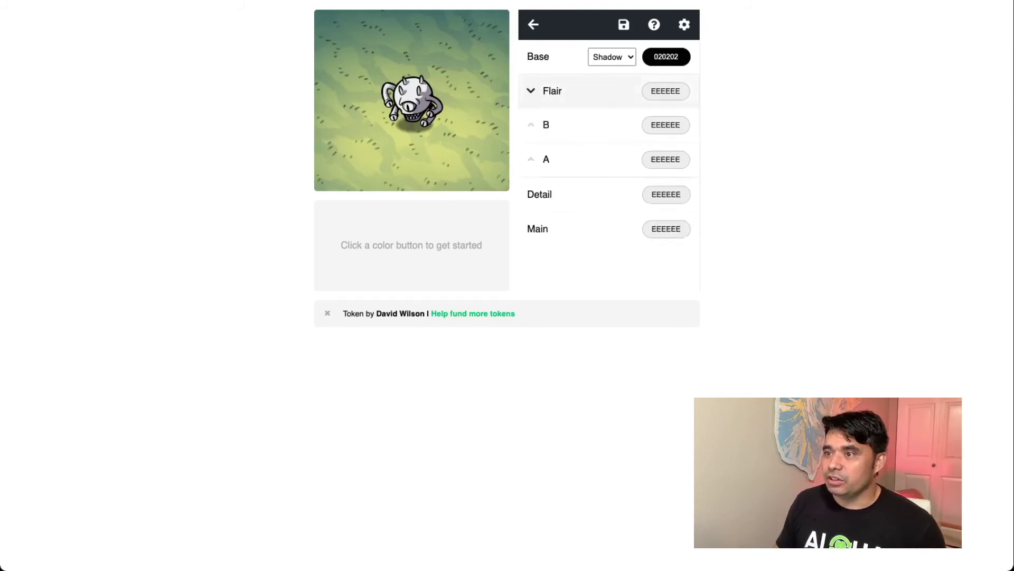
click(666, 91)
drag(462, 225, 465, 220)
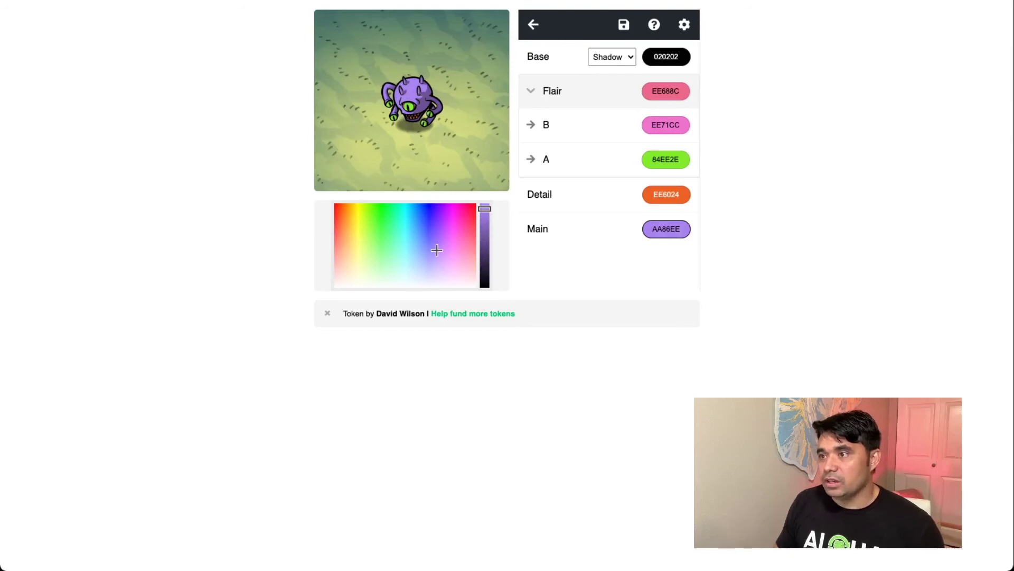
key(Escape)
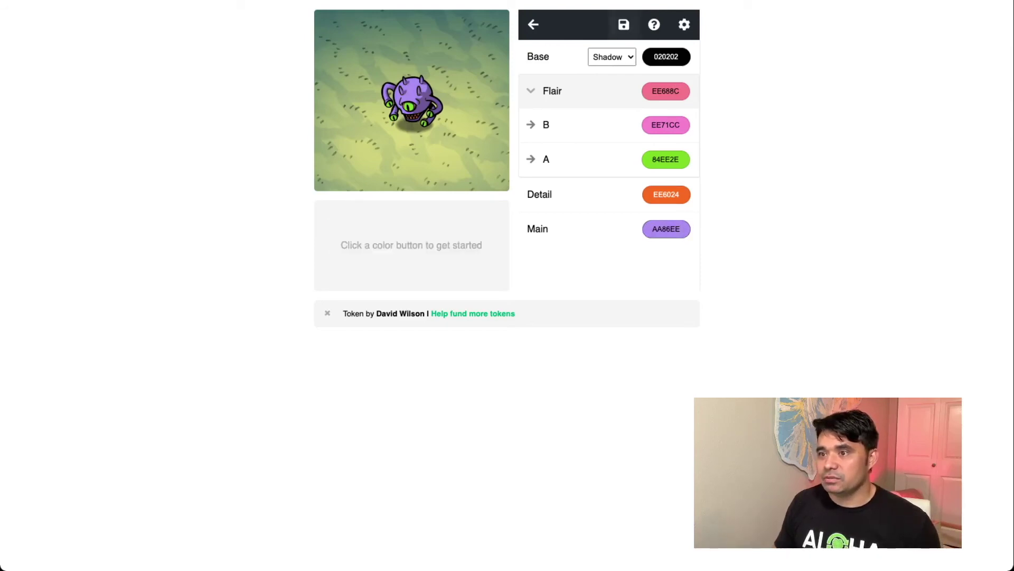
key(s)
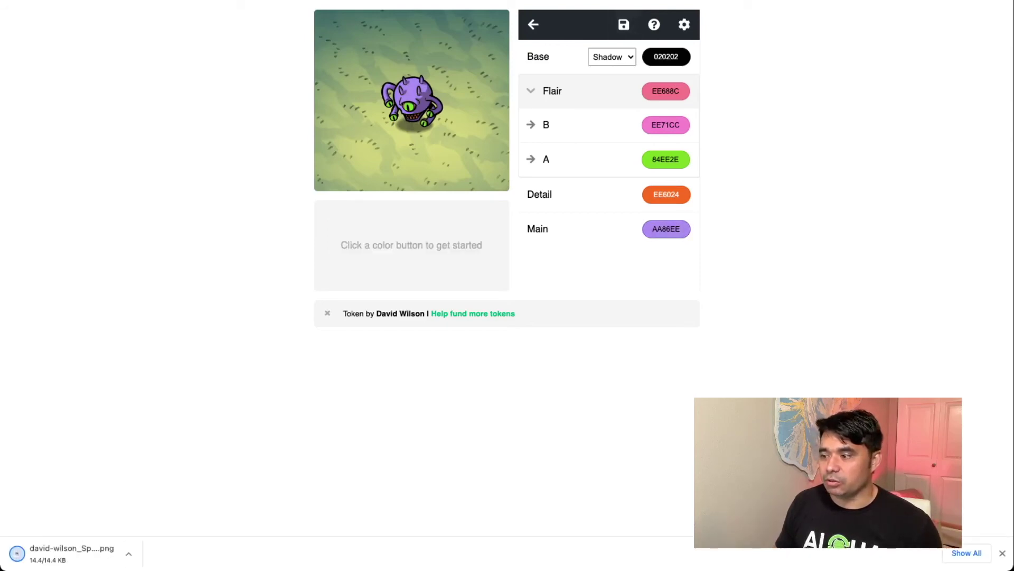
click(1002, 553)
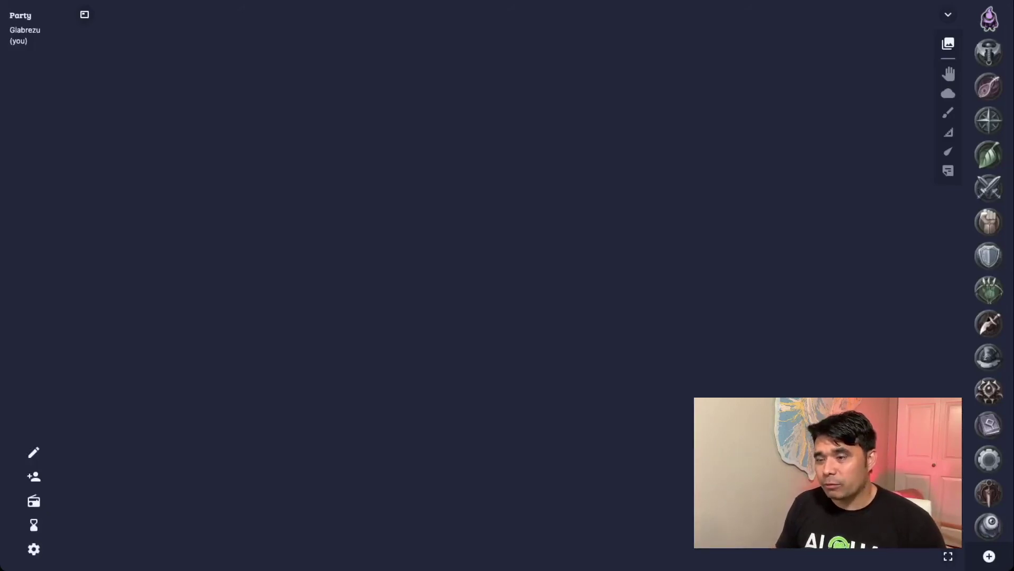
- In Owlbear Rodeo, import the recoloured spectator image as a new token and name it Ridley
click(989, 556)
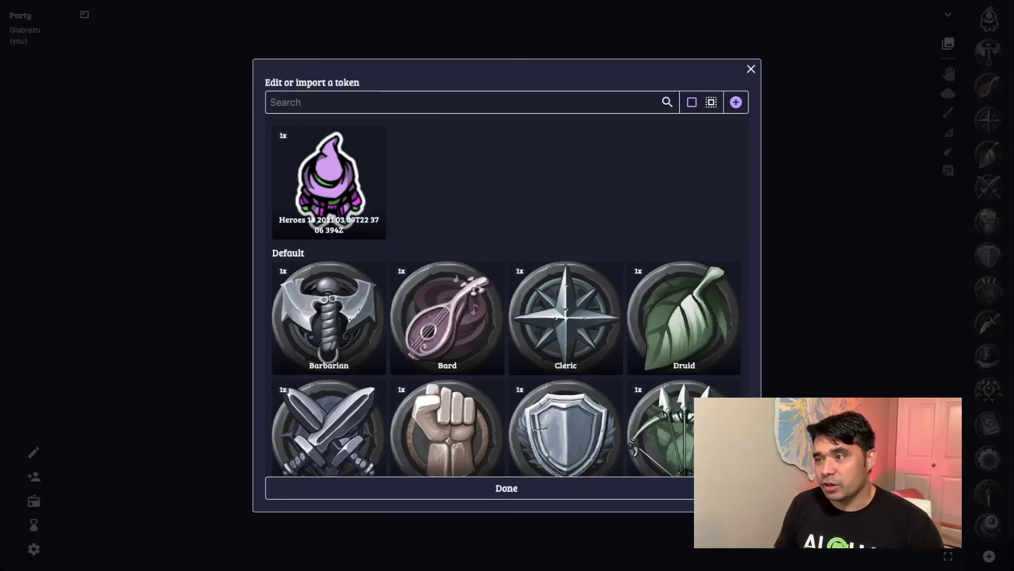
click(736, 102)
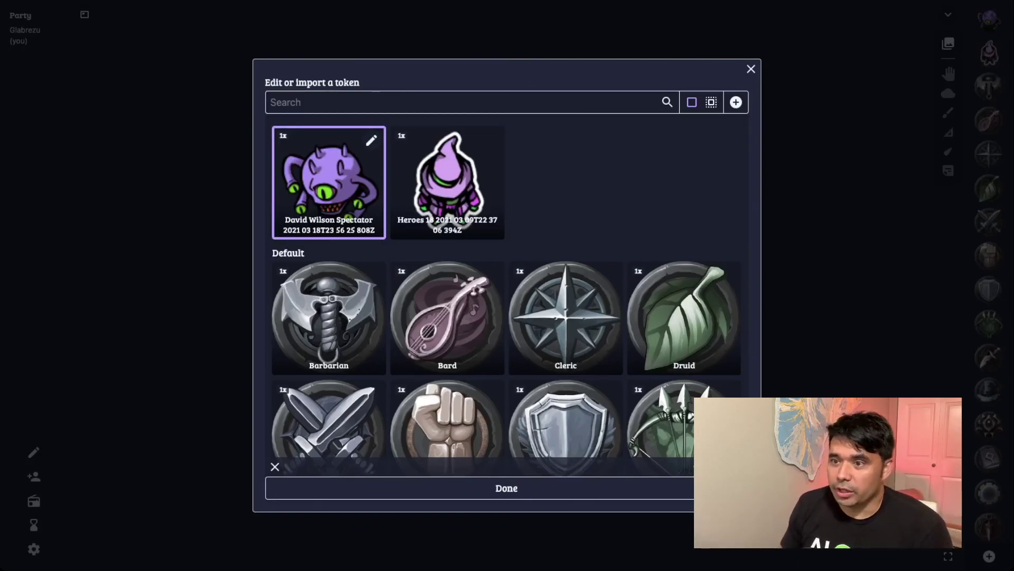
click(371, 140)
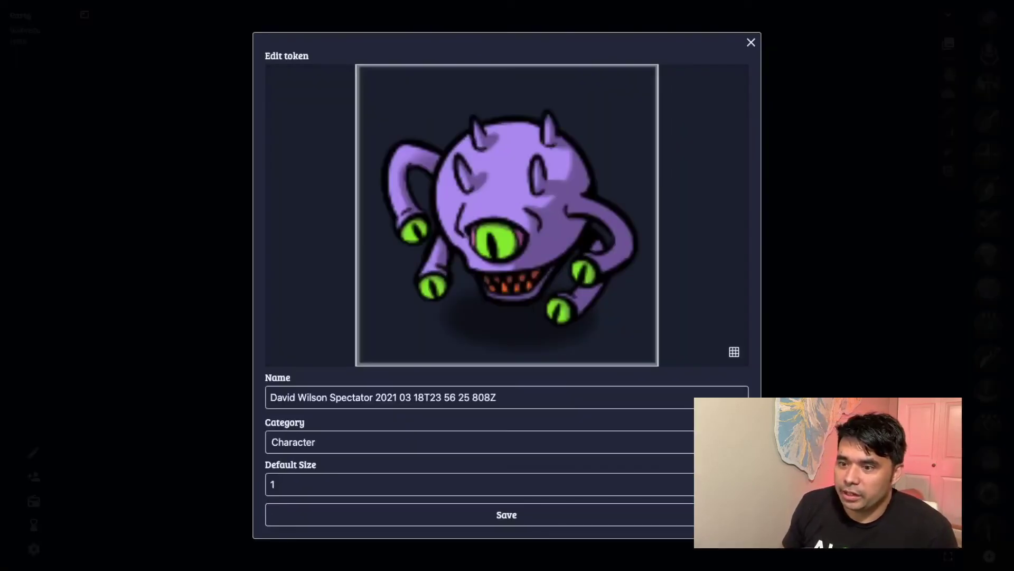
drag(498, 398, 268, 397)
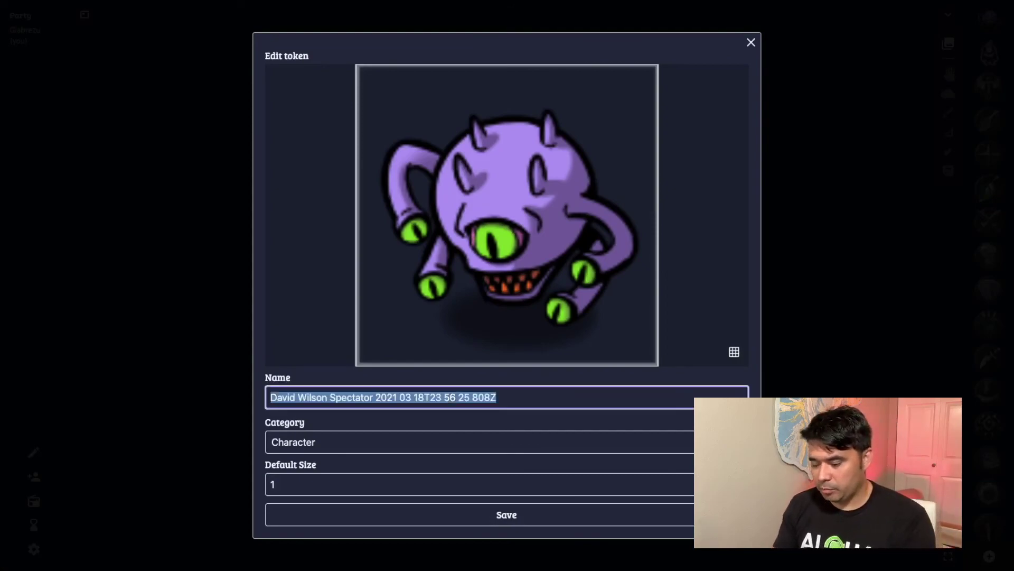
text(Ridley)
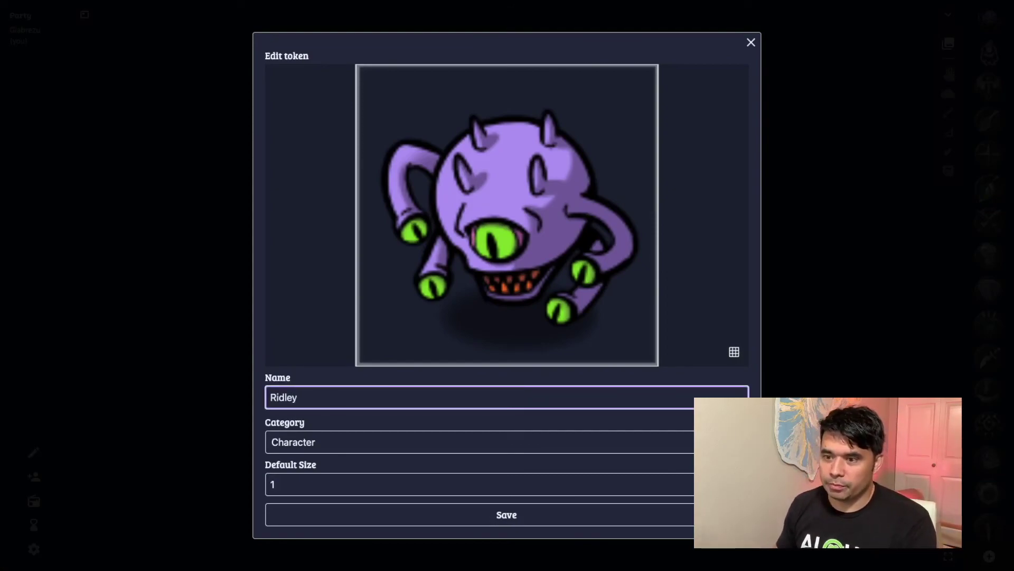
key(Tab)
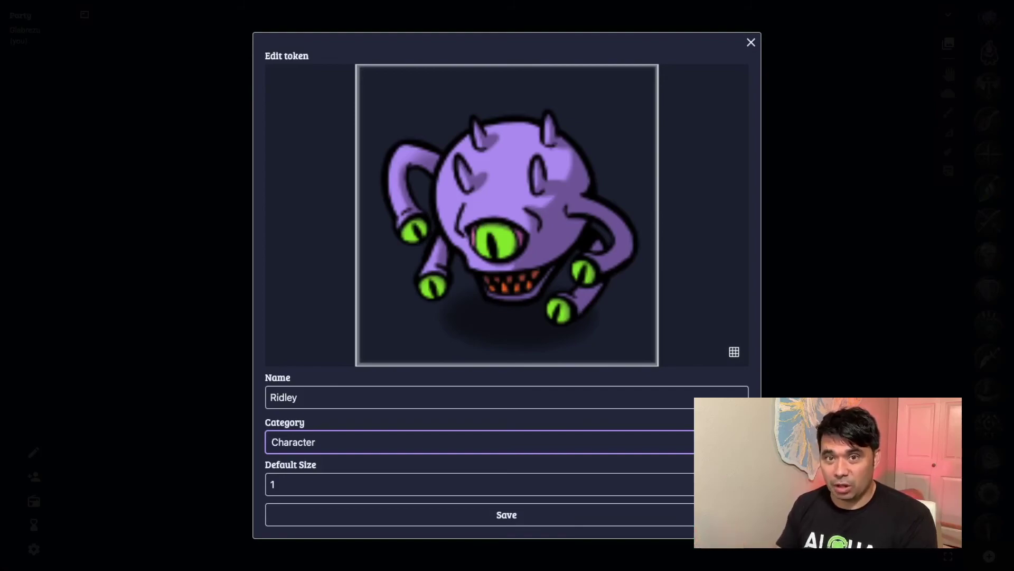
- Set the Ridley token's default size to 2, save it, and close the token library
click(275, 484)
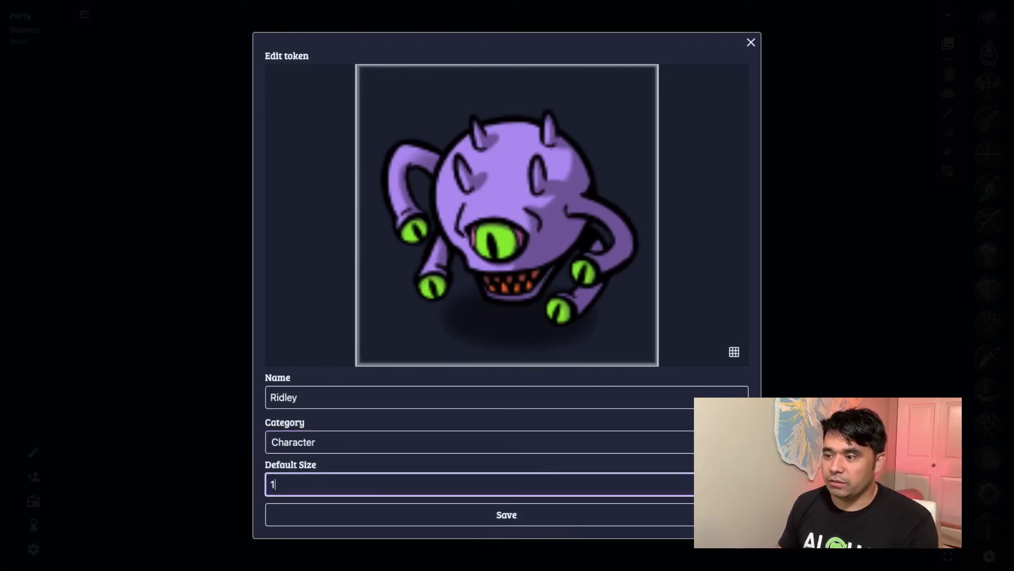
key(BackSpace)
text(2)
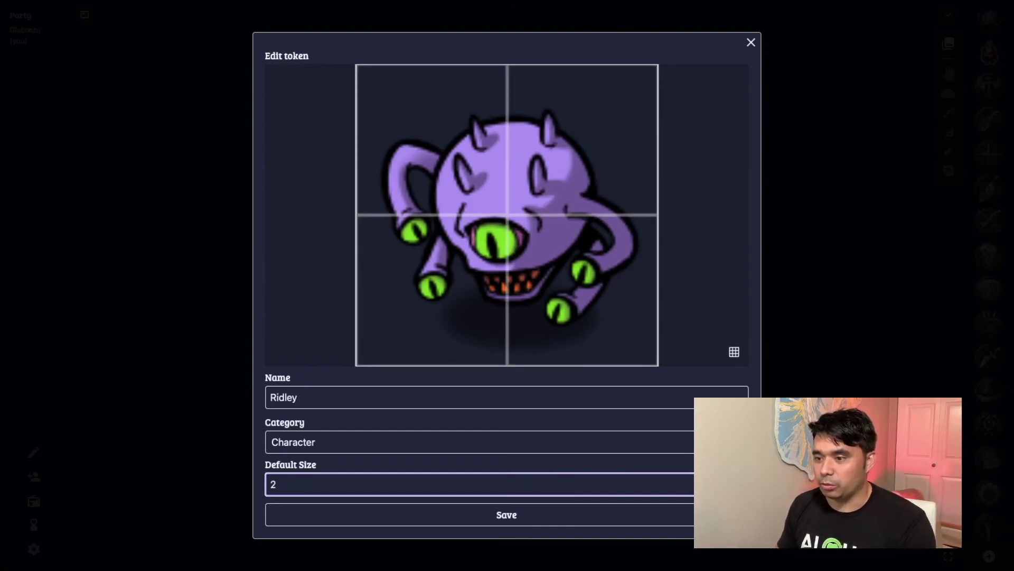
click(507, 515)
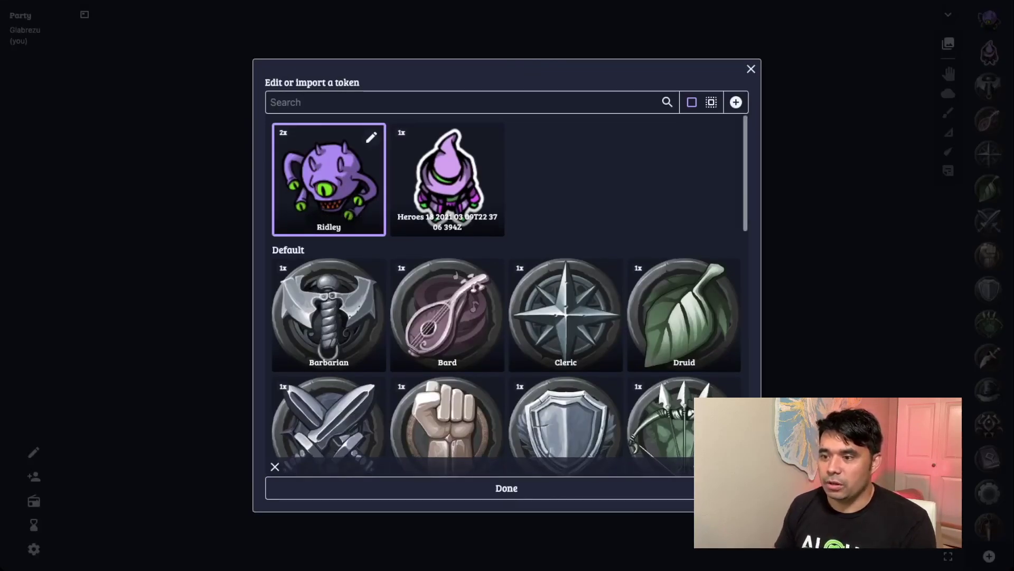
click(507, 487)
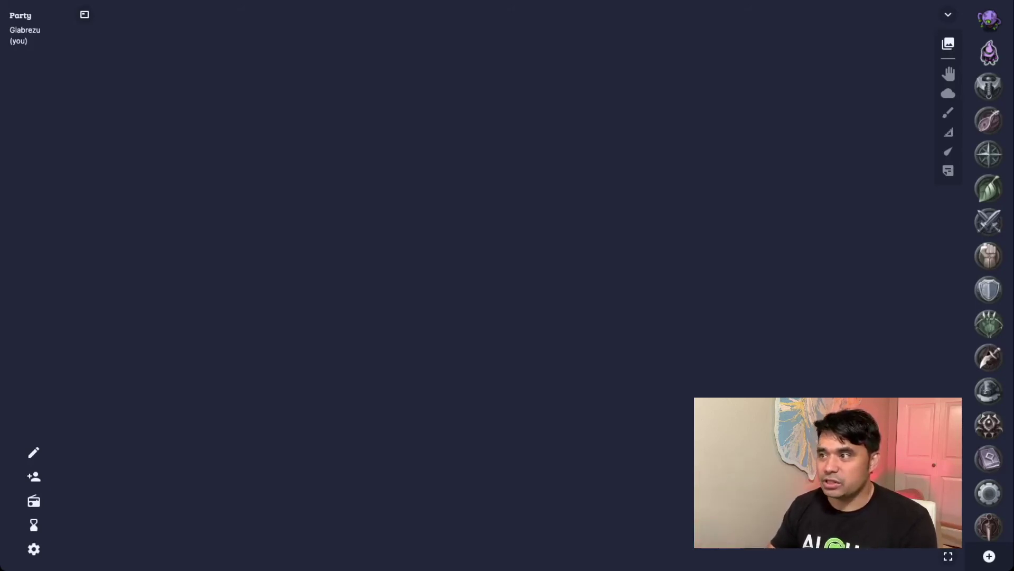
- Load the default Sand map and place the Ridley token on it
click(948, 44)
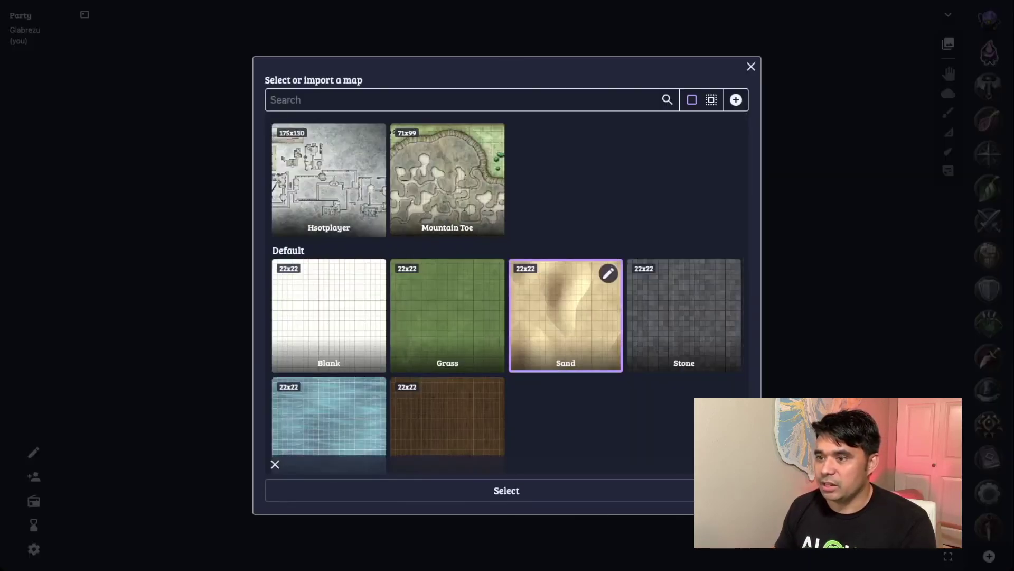
click(506, 490)
drag(989, 20, 516, 182)
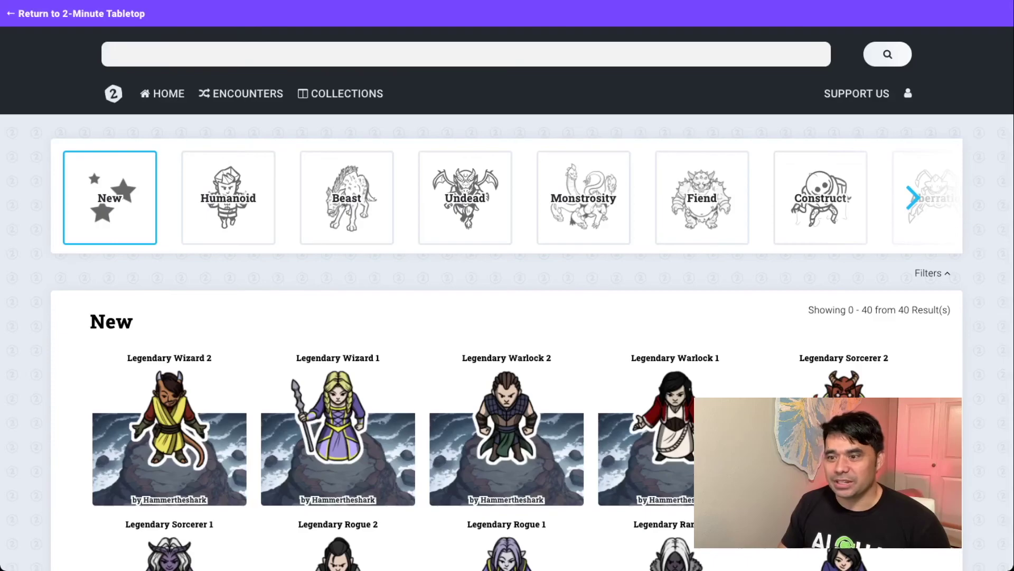
- In the 2-Minute Token Editor, open the Legendary Ranger 2 token and colour its Shadow 9D00FF and Hair CFA539
scroll(675, 296, down, 5)
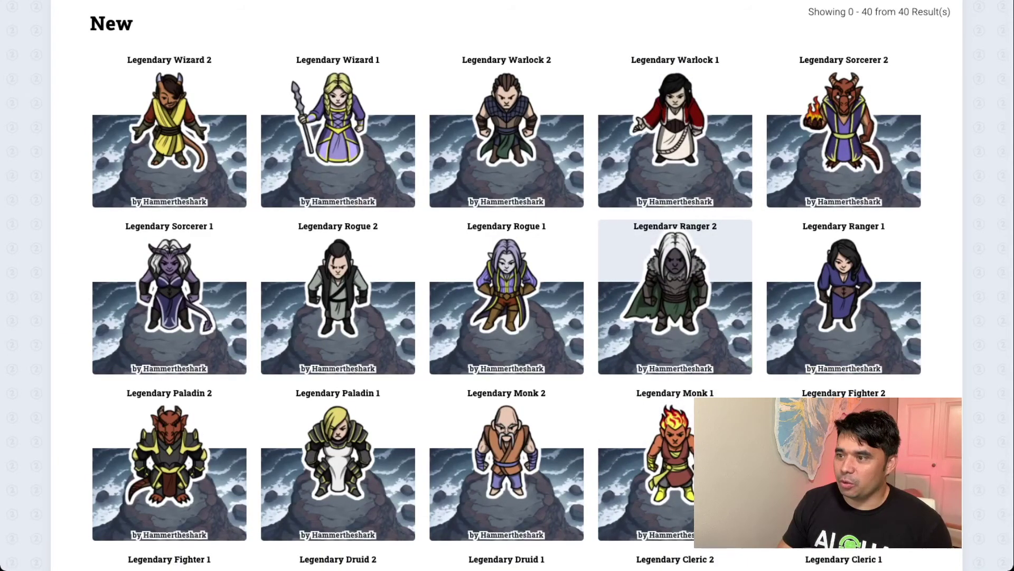
click(675, 296)
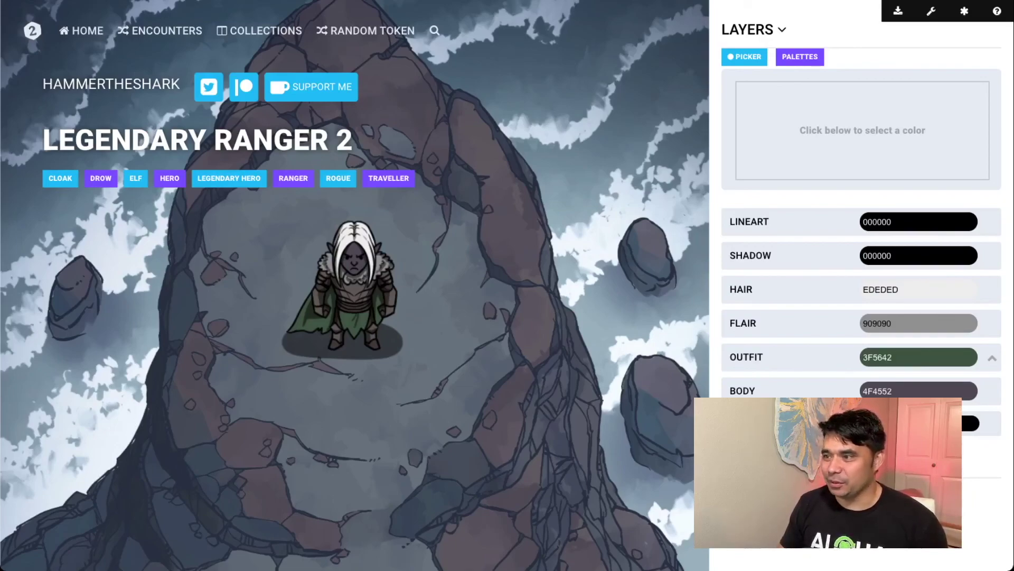
click(919, 222)
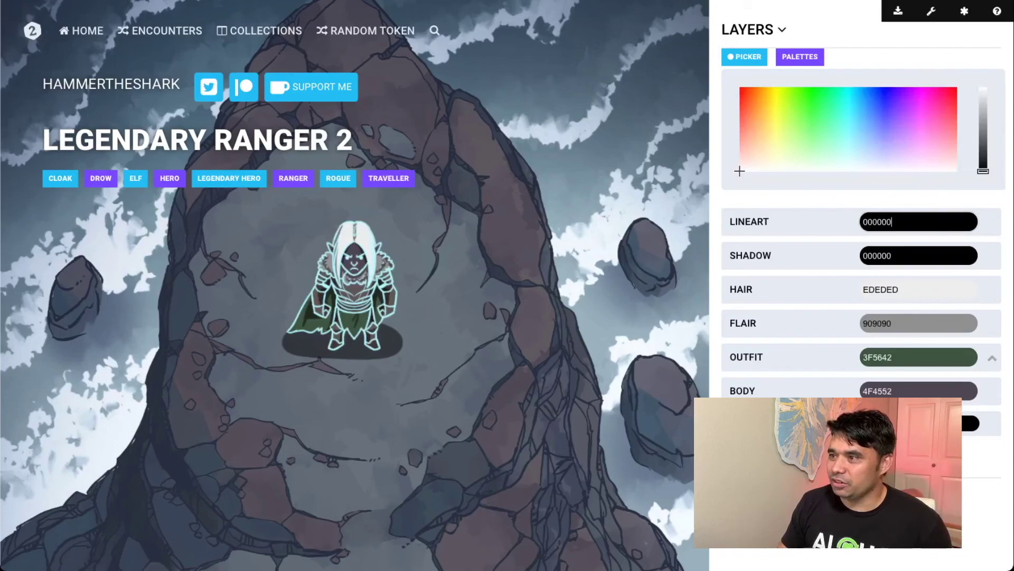
click(918, 256)
click(752, 108)
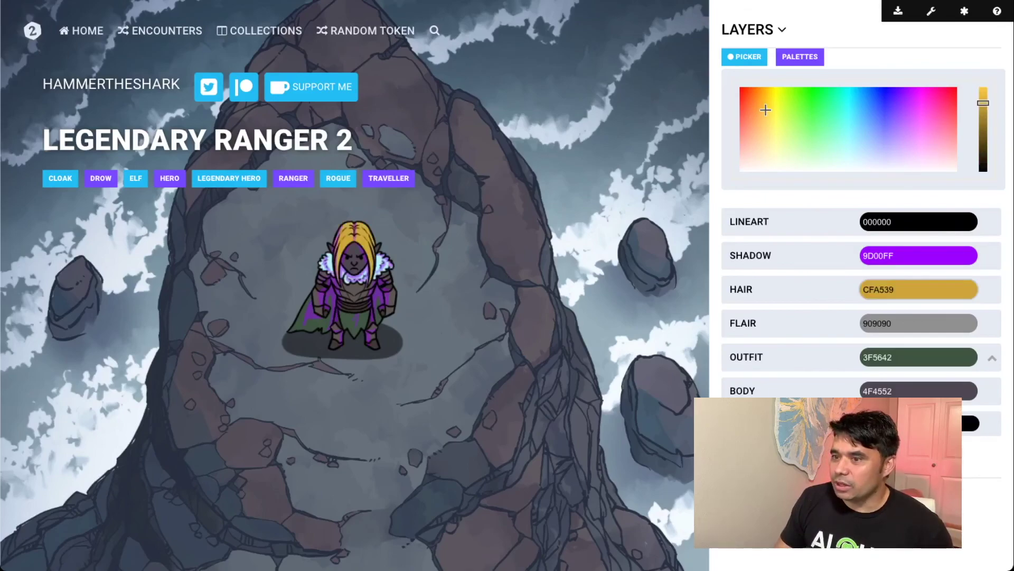
- Recolour the ranger's Flair layer to D0EAEB
key(Tab)
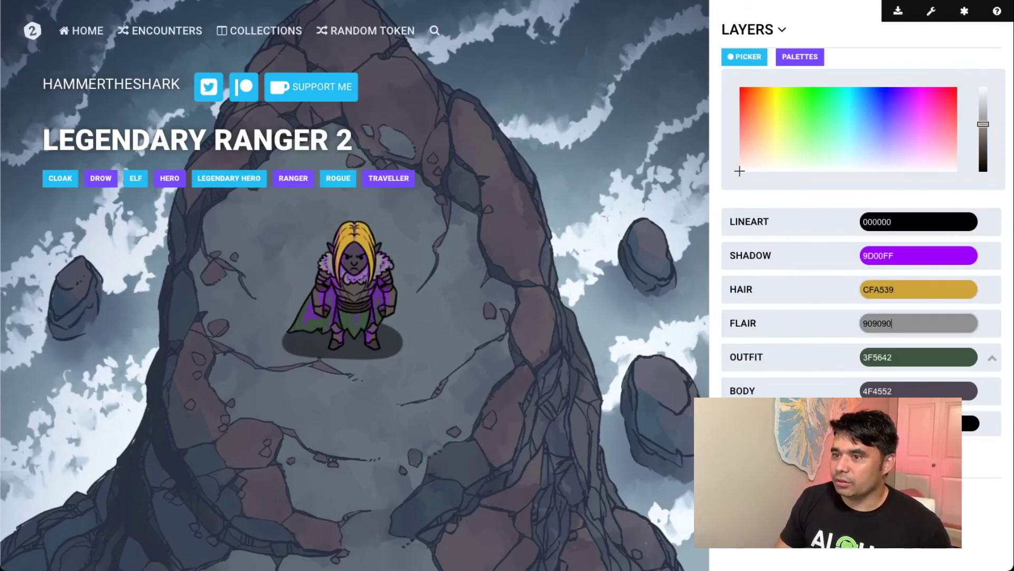
key(ctrl+a)
text(519071)
key(ctrl+a)
text(4B9062)
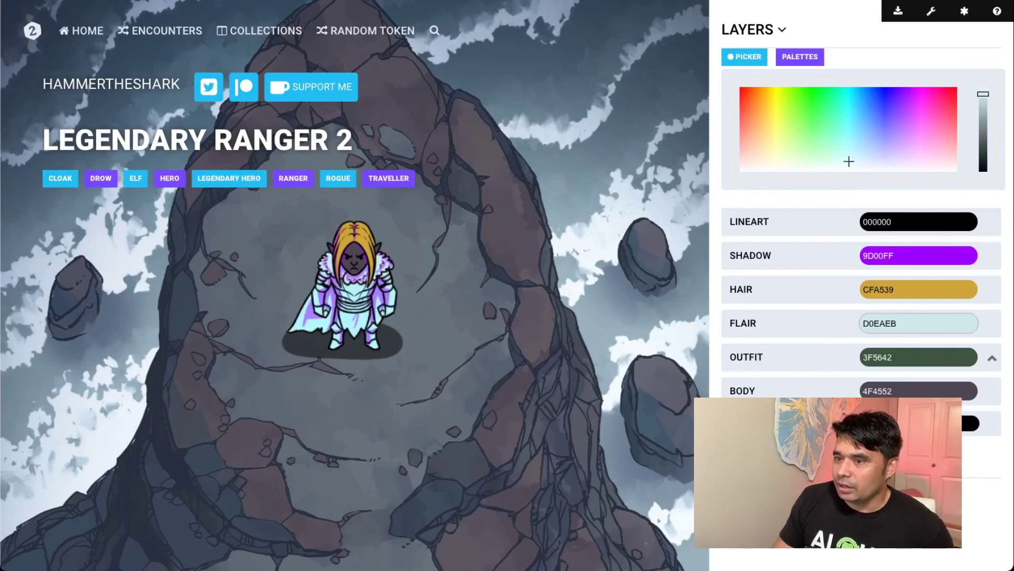
- Colour the ranger's Outfit 26723E and Body 935F27 with the colour picker
click(903, 357)
drag(816, 150, 775, 128)
click(905, 391)
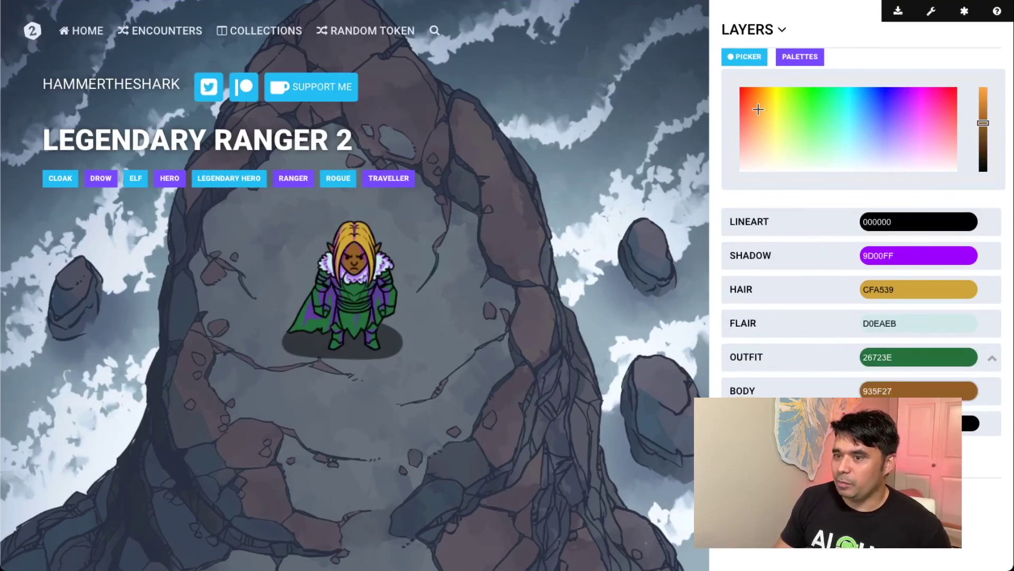
key(Tab)
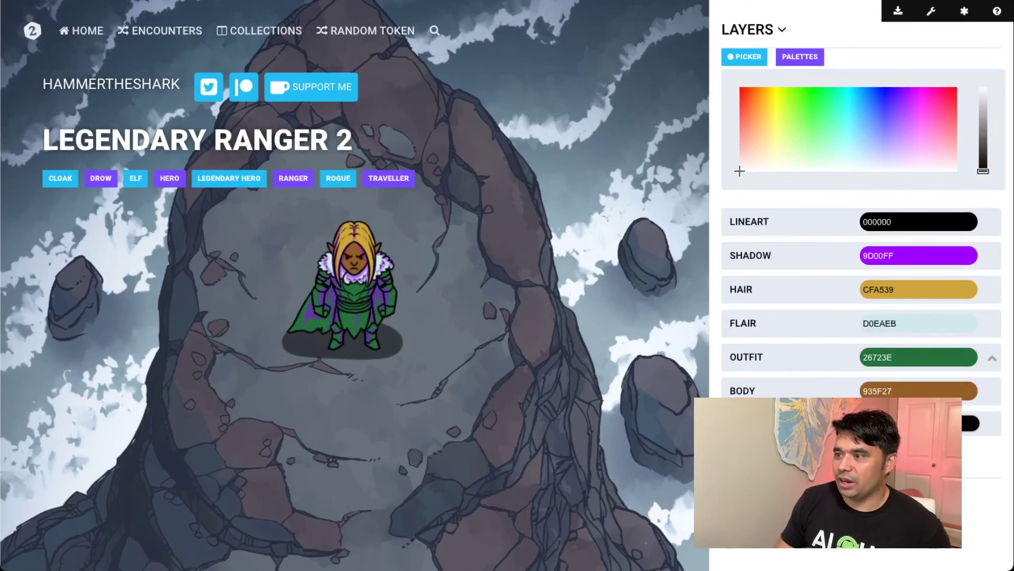
key(Tab)
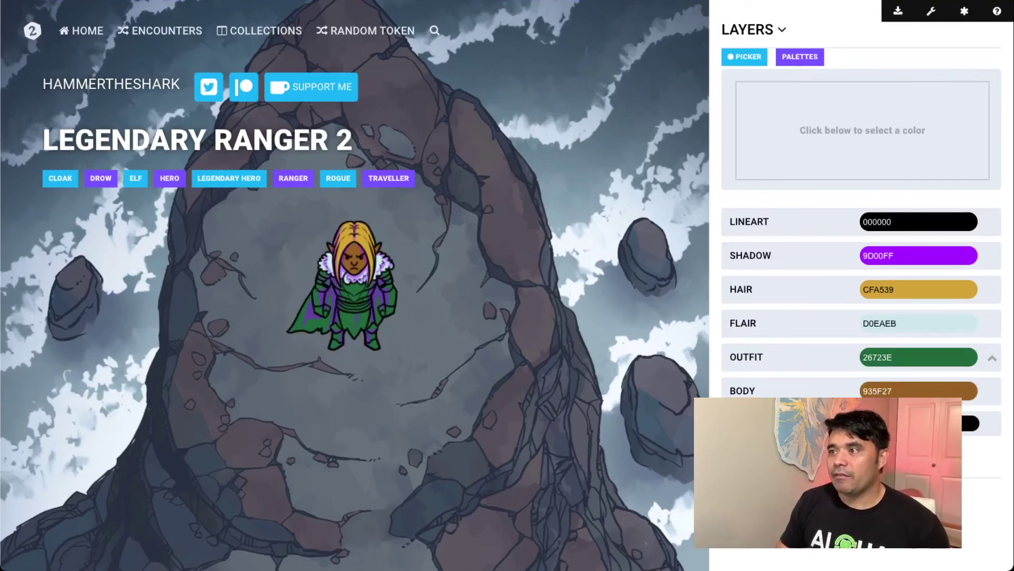
- Colour the ranger's Outfit 999a76 using the Daves Cloth and Leather palette
click(800, 57)
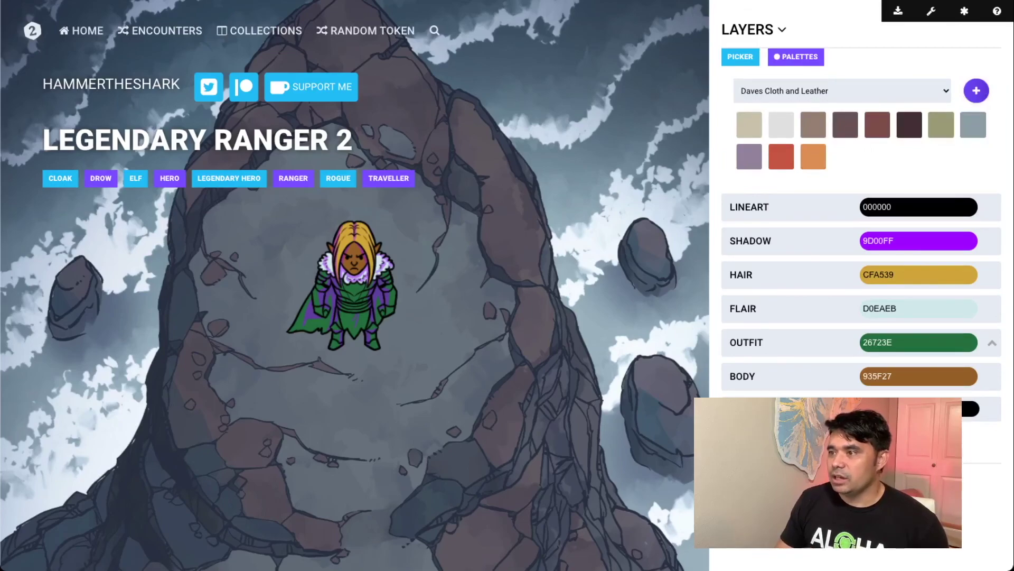
click(749, 124)
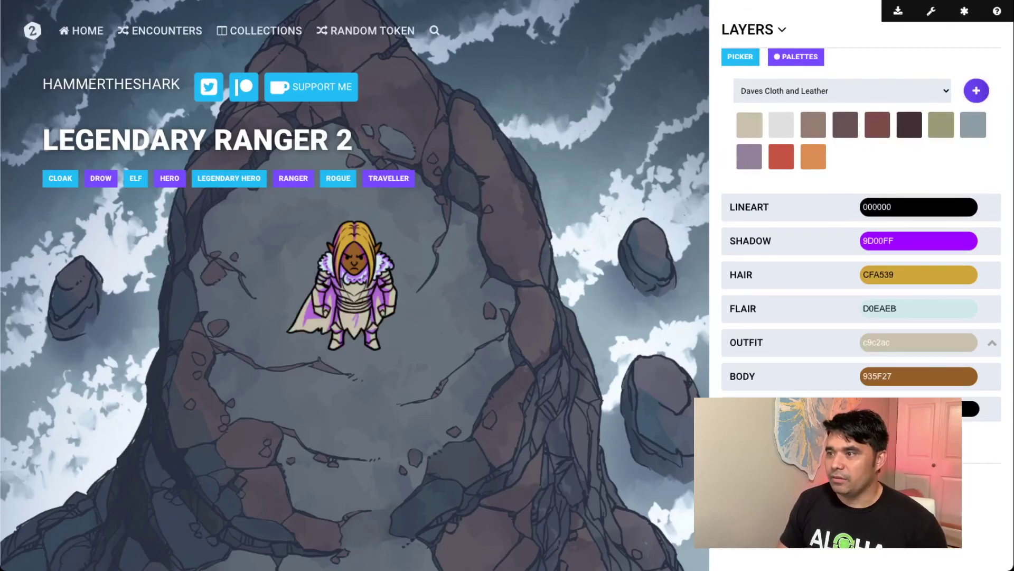
click(941, 125)
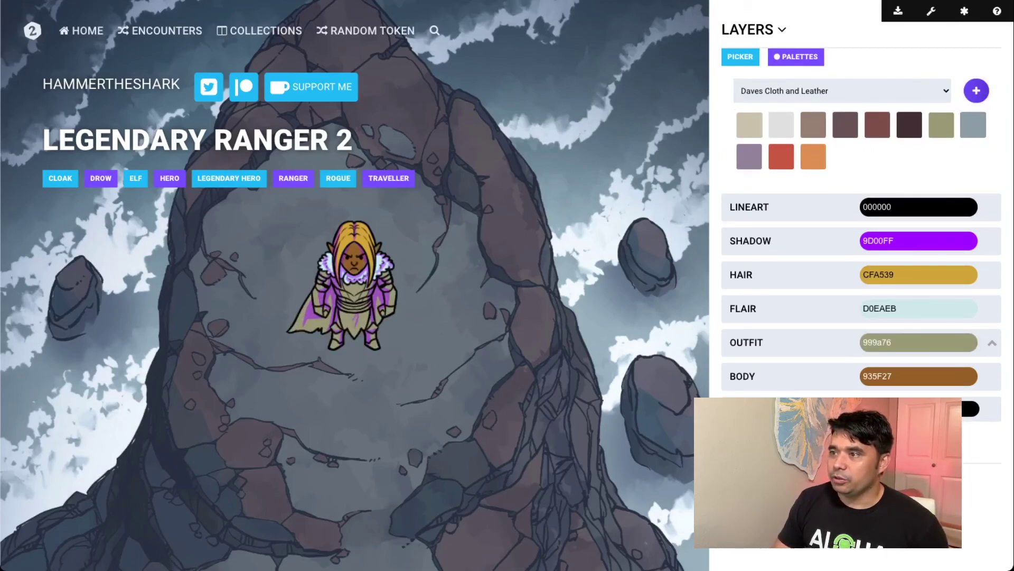
- Browse the Metals, Mortal Skin Tones and Undead palettes, colour the Body 53385e from Undead, and return to the colour picker
click(803, 105)
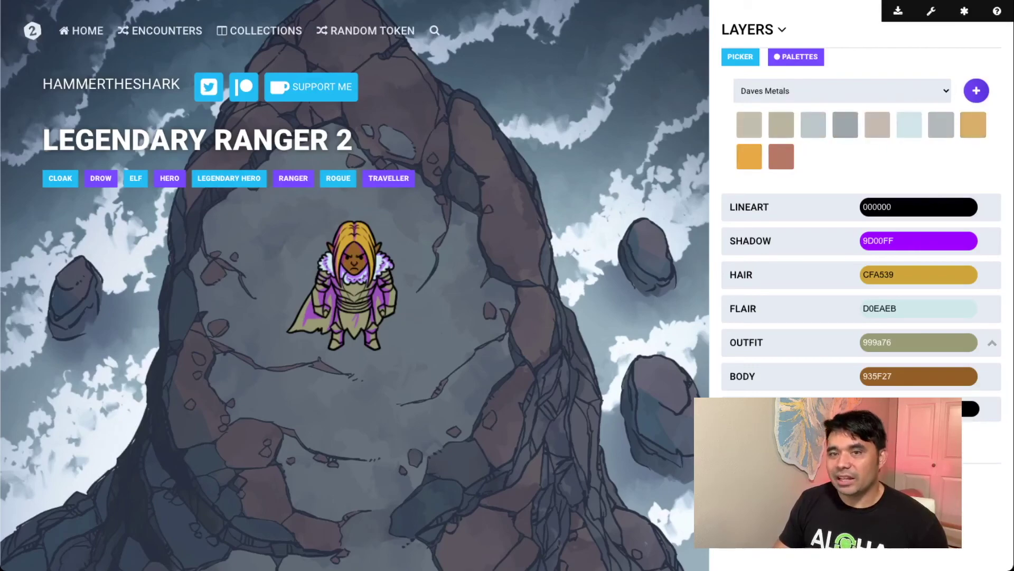
key(Down)
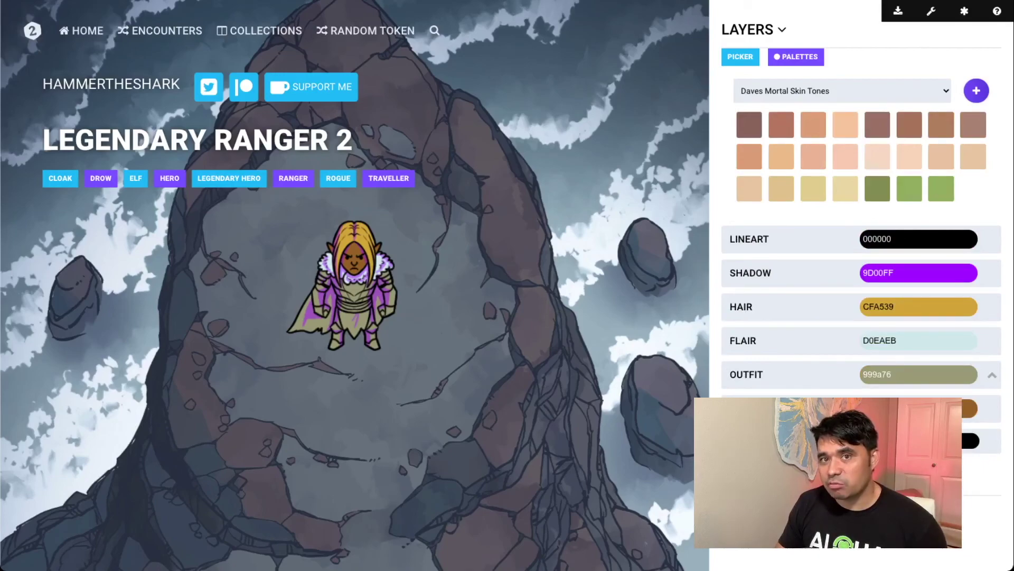
key(Down)
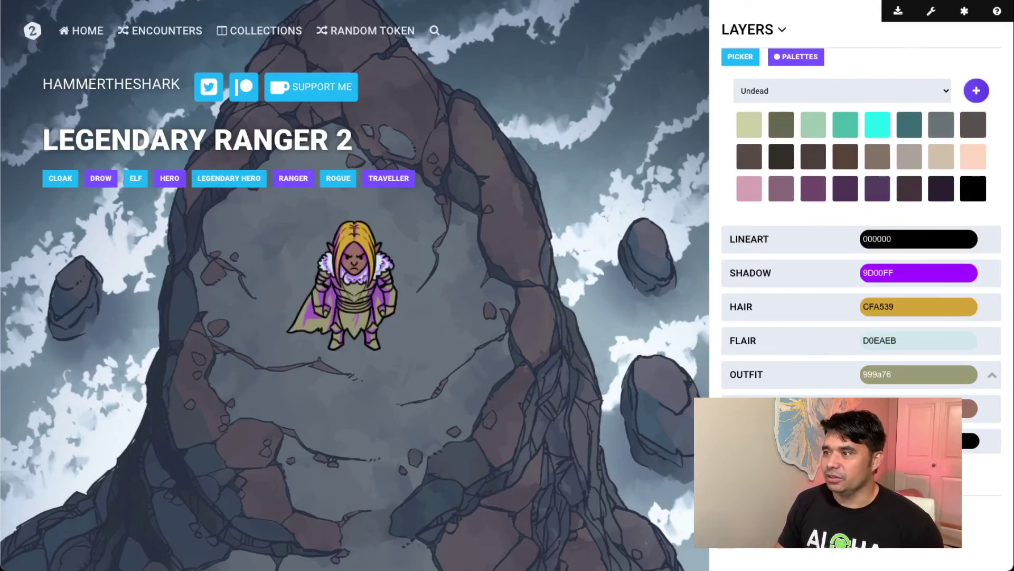
click(877, 189)
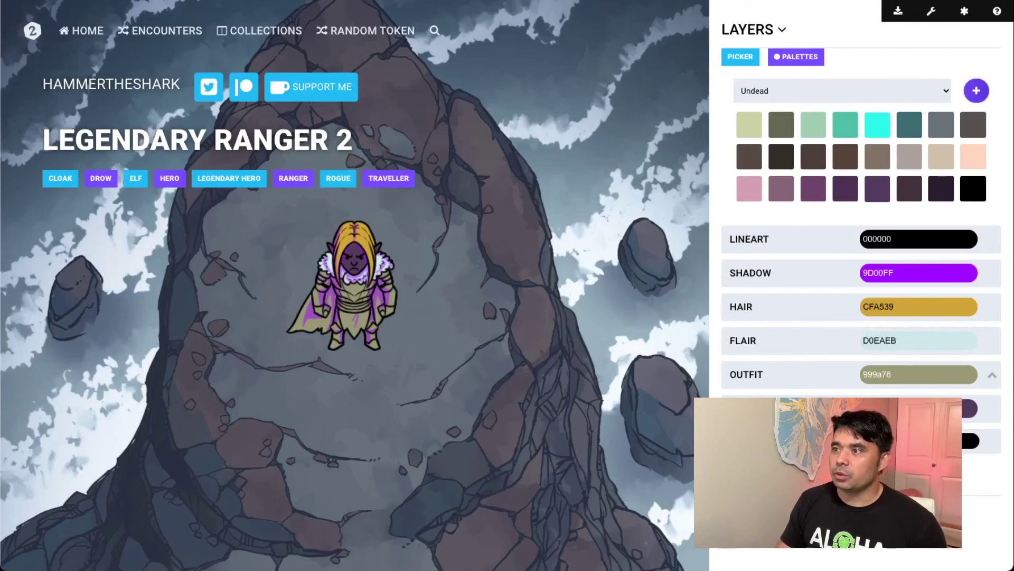
key(Down)
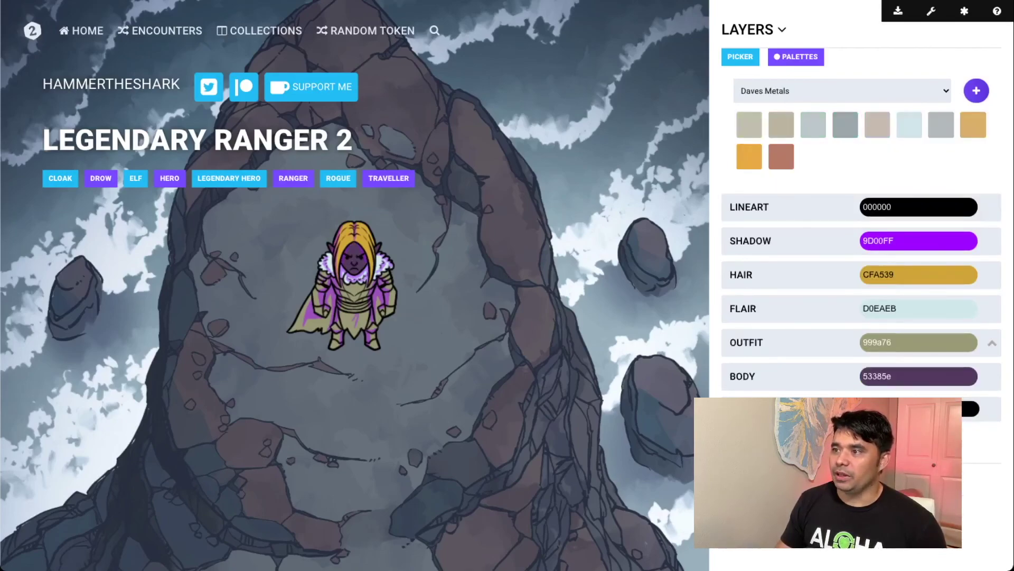
key(Down)
click(740, 57)
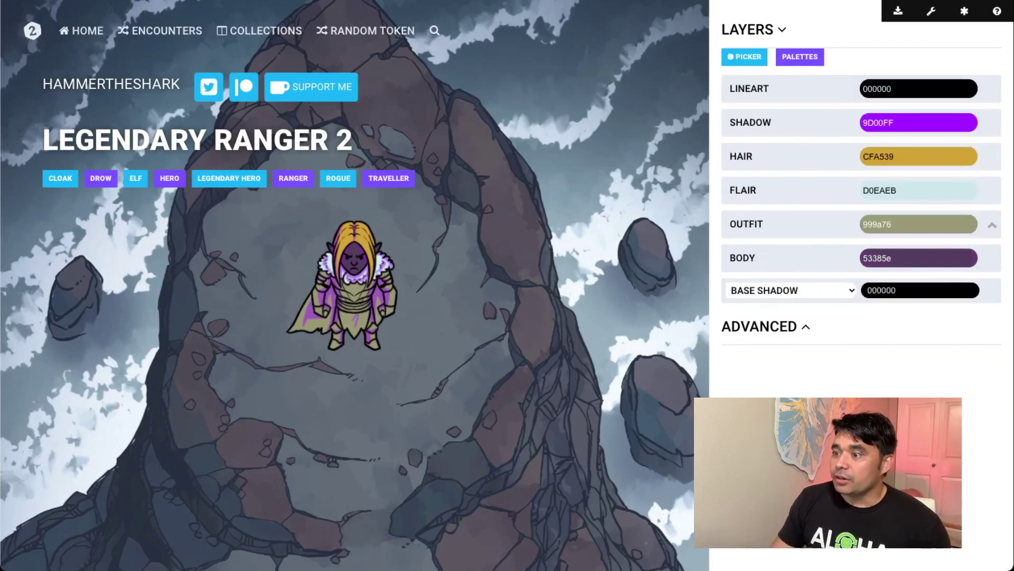
- In the advanced settings, try reducing the opacity of all layers to about half and lower, and restore it to full
click(765, 326)
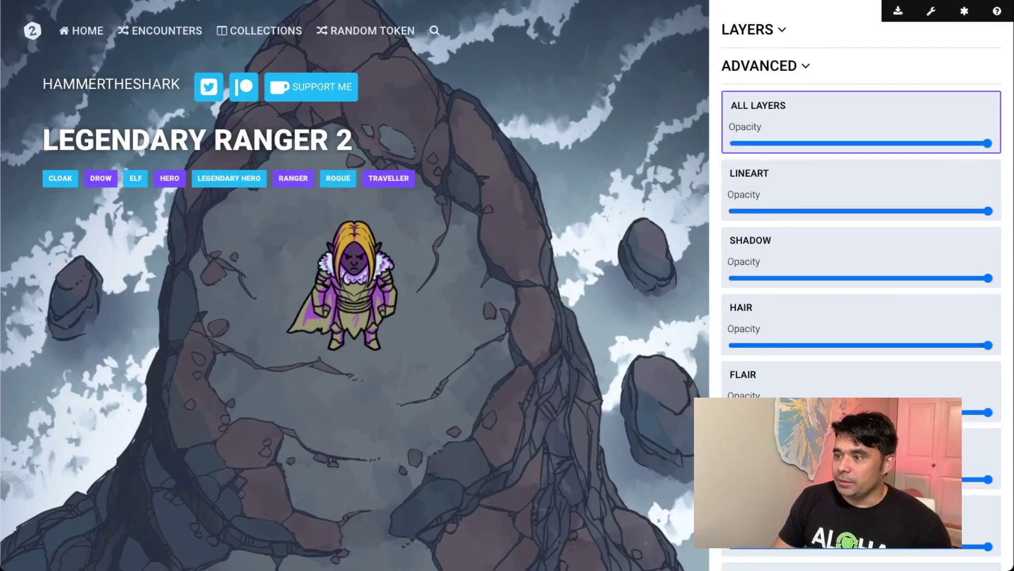
drag(988, 143, 849, 143)
key(Right)
key(Right)
key(Right)
key(Right)
key(Right)
key(Right)
key(Right)
key(Right)
key(Right)
drag(874, 143, 862, 143)
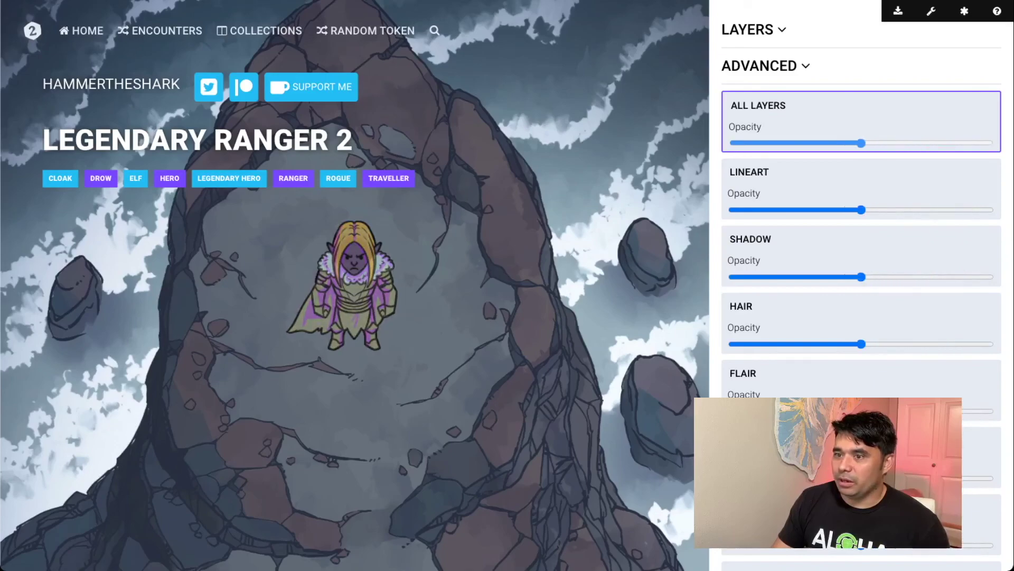
key(Left)
key(Left)
key(Left)
key(Left)
key(Left)
key(Left)
key(Left)
key(Left)
key(Left)
key(Left)
key(Left)
key(Left)
key(Left)
key(Left)
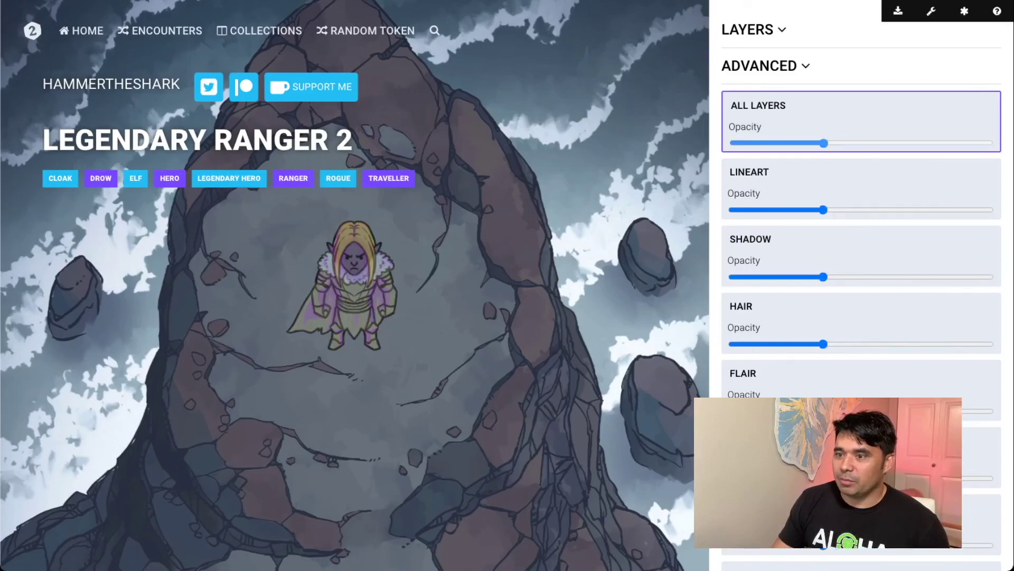
drag(823, 143, 989, 143)
- Try adjusting the individual Lineart and Shadow layer opacities, and return both to full
mouse_move(989, 209)
mouse_down()
mouse_move(823, 210)
mouse_move(988, 211)
mouse_up()
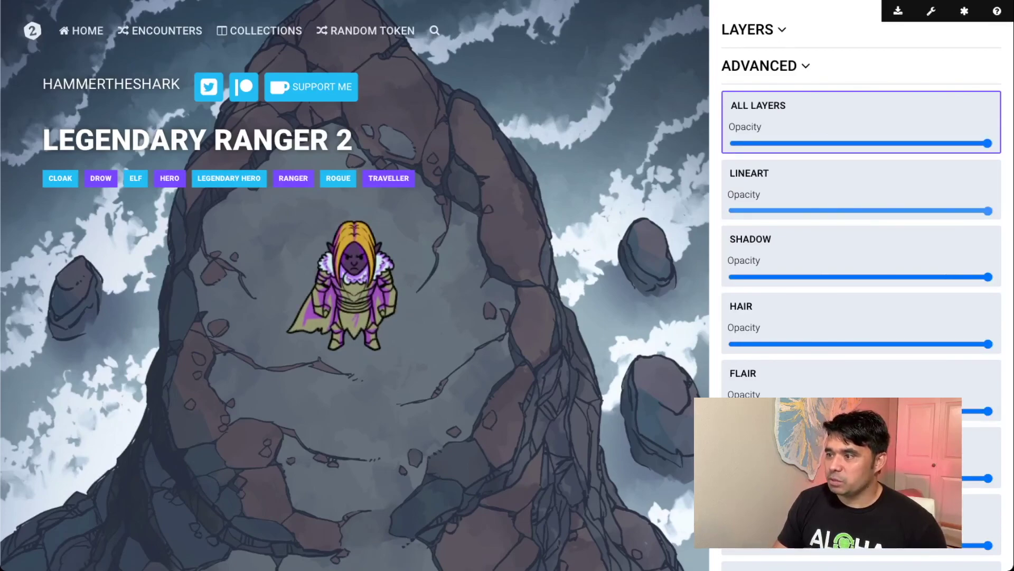
key(Tab)
key(Left)
key(Left)
key(Left)
key(Left)
key(Left)
key(Left)
key(Left)
key(Left)
key(Left)
key(Left)
key(Left)
key(Left)
key(Left)
key(Left)
key(Left)
key(End)
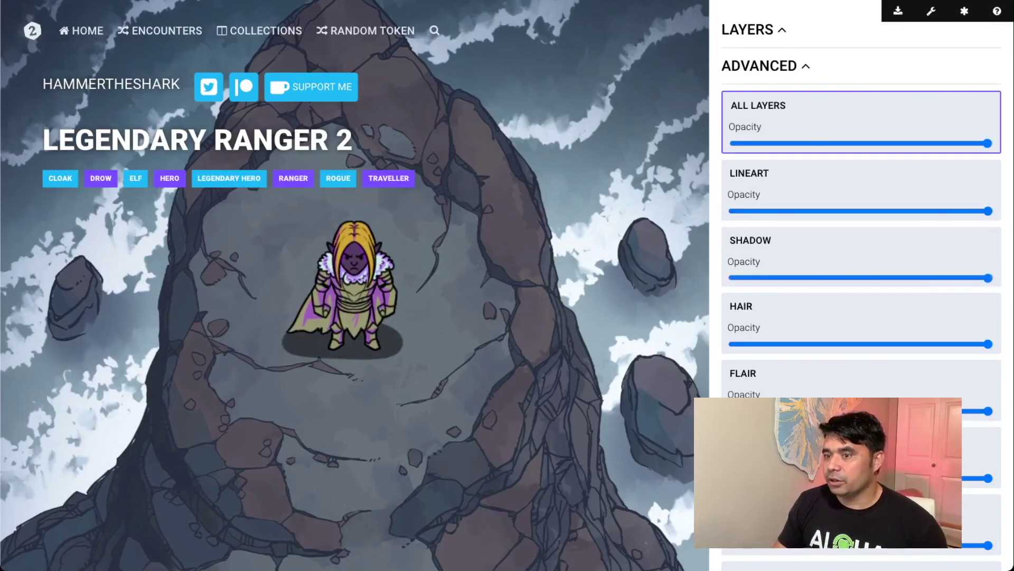
- Try lower and higher opacities on the Shadow layer, leave it at about half, and look over the remaining layers
key(Left)
key(Left)
key(Left)
key(Left)
key(Left)
key(Left)
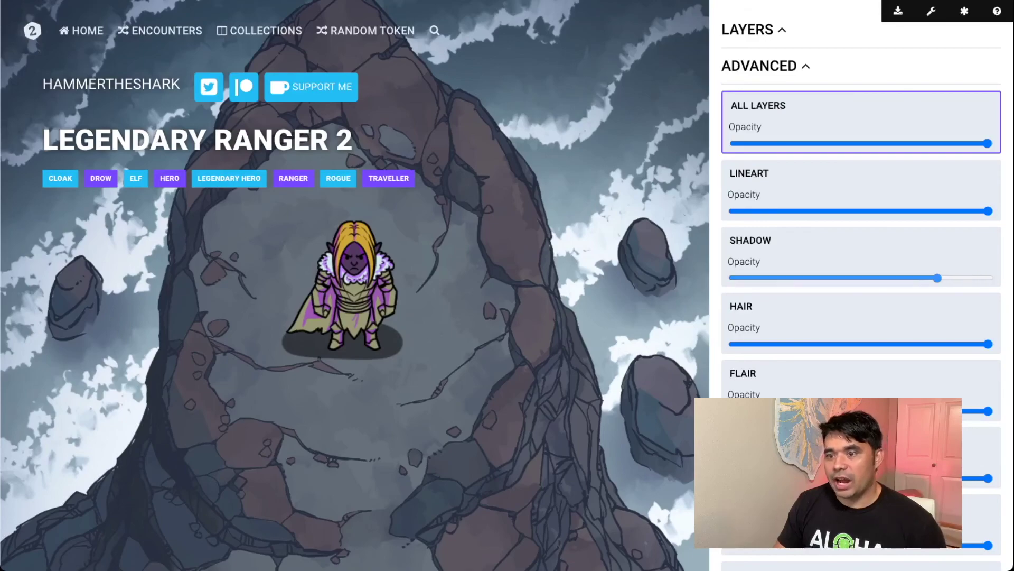
key(Left)
key(Left)
key(Left)
key(Left)
key(Left)
key(Left)
key(Right)
key(Right)
key(Right)
key(Right)
key(Right)
key(Right)
key(Right)
key(Right)
key(Right)
key(Right)
key(Left)
key(Left)
key(Left)
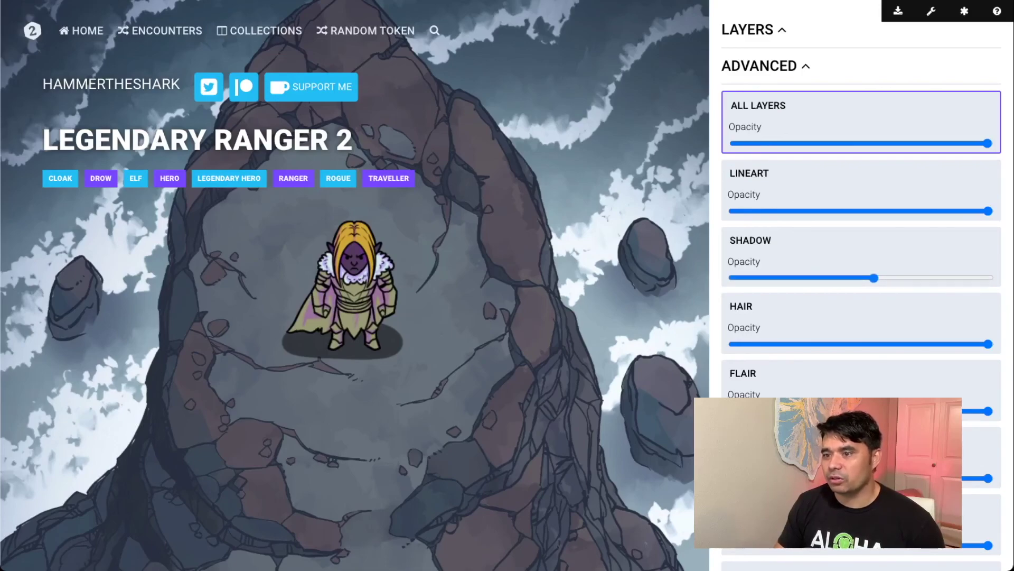
scroll(861, 285, down, 4)
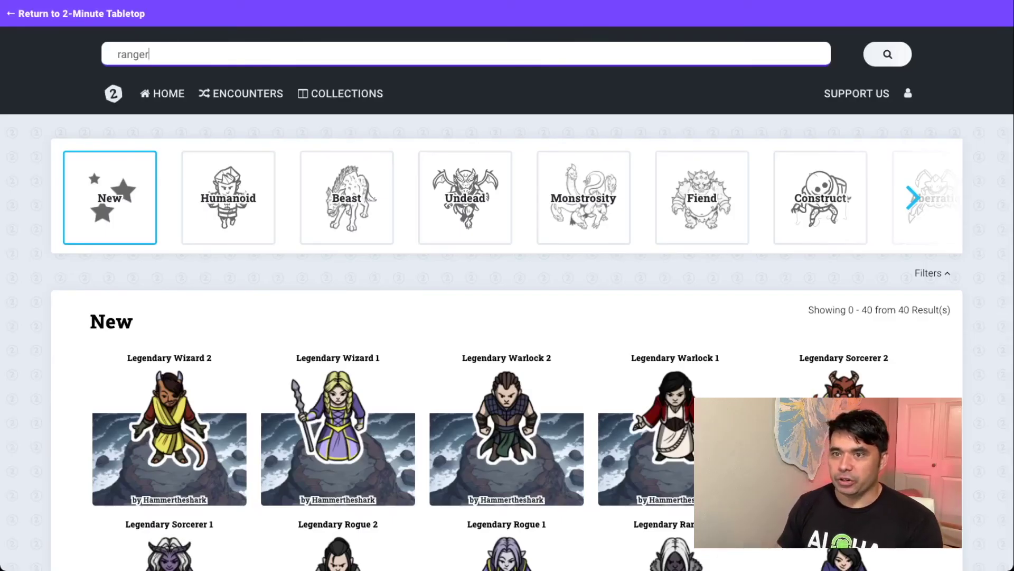
- Search the token library for "ranger" and browse through the matching character tokens
key(Return)
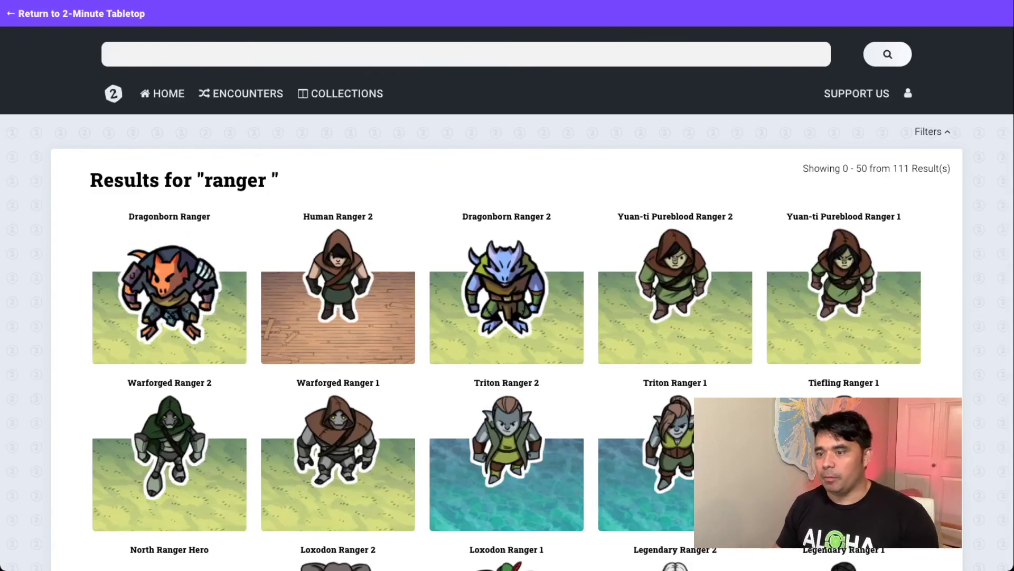
scroll(506, 422, down, 1)
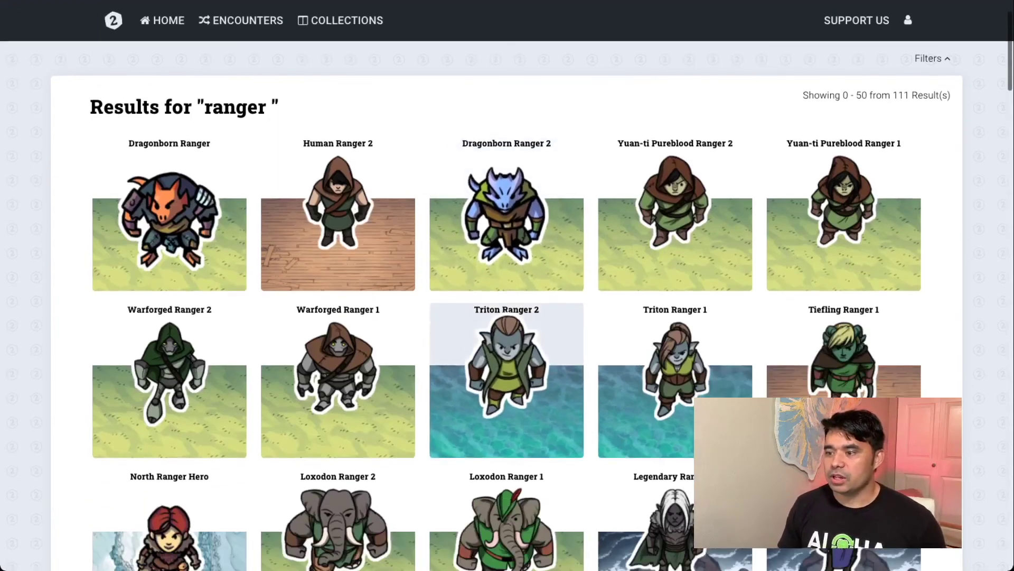
scroll(506, 422, down, 7)
scroll(507, 370, down, 6)
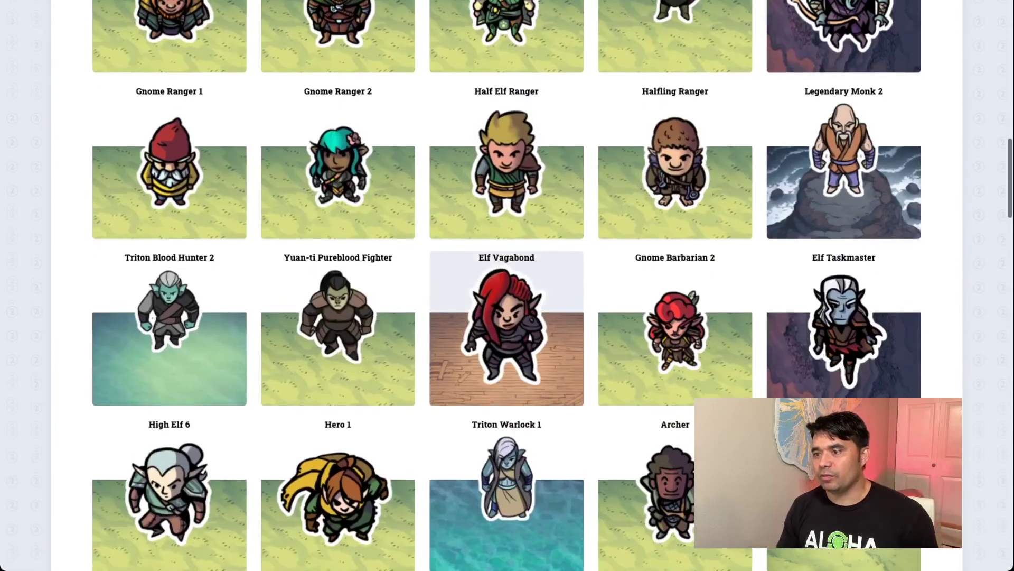
scroll(507, 344, down, 3)
scroll(507, 343, down, 2)
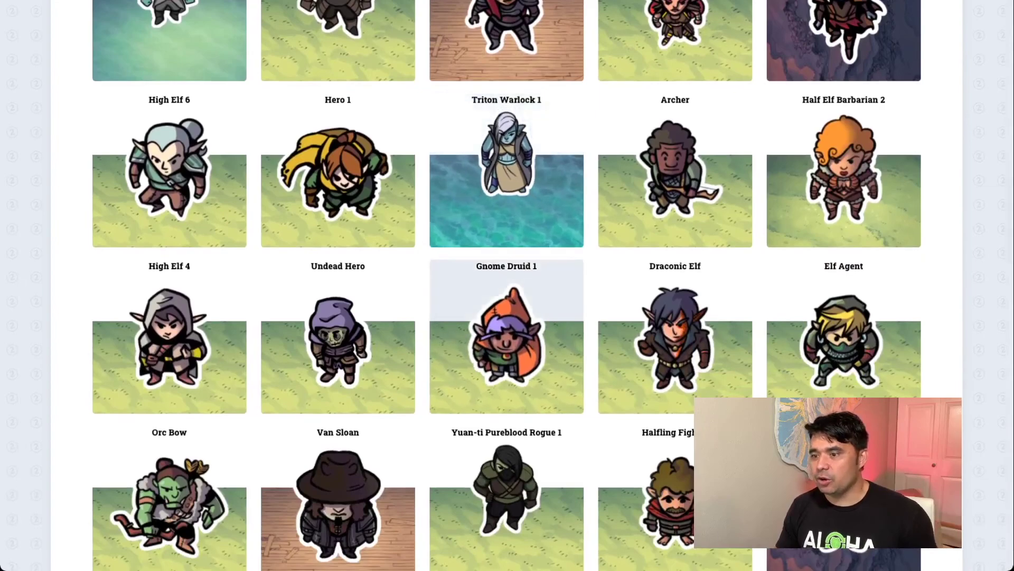
scroll(507, 317, down, 3)
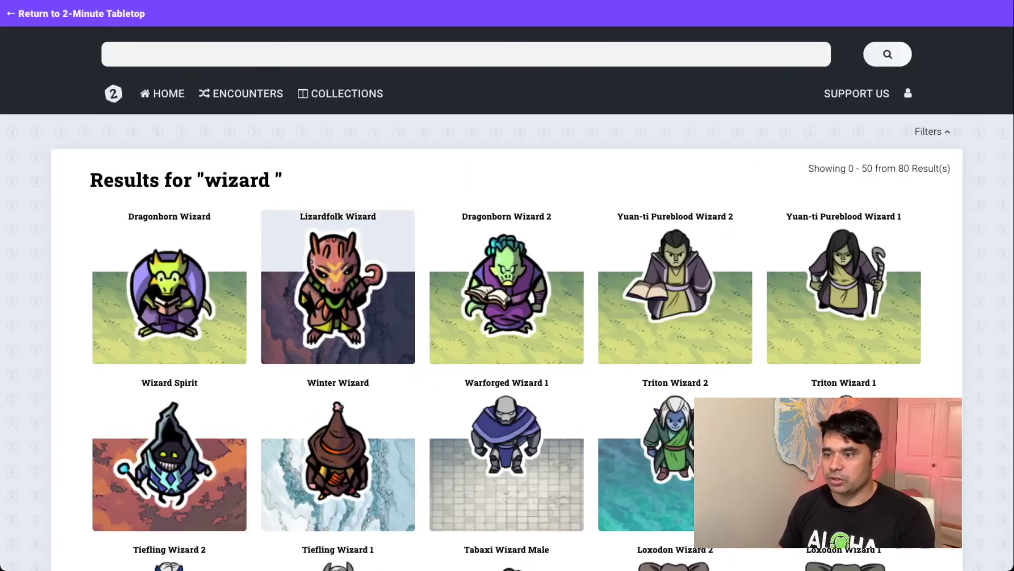
- Search the token library for "wizard" and look through the matching tokens
scroll(506, 343, down, 4)
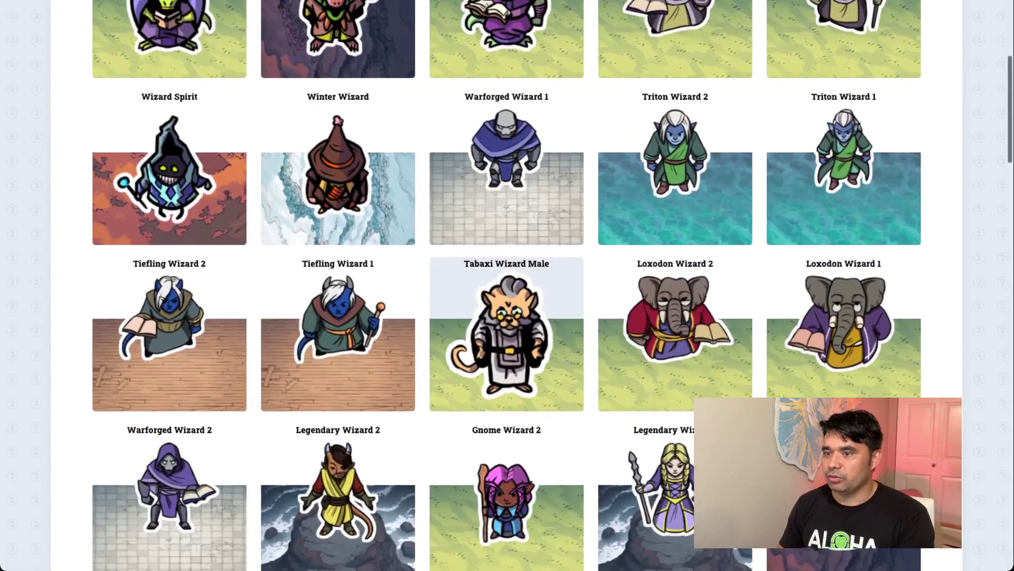